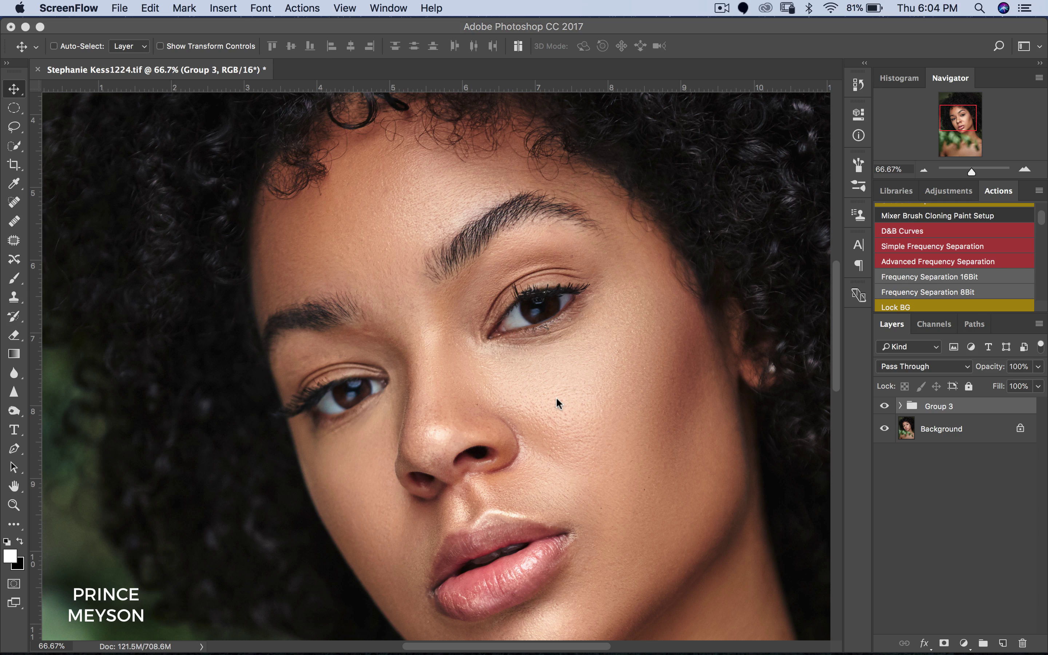
# Step: Add a Curves adjustment layer above Group 3
pyautogui.click(964, 643)
pyautogui.click(957, 437)
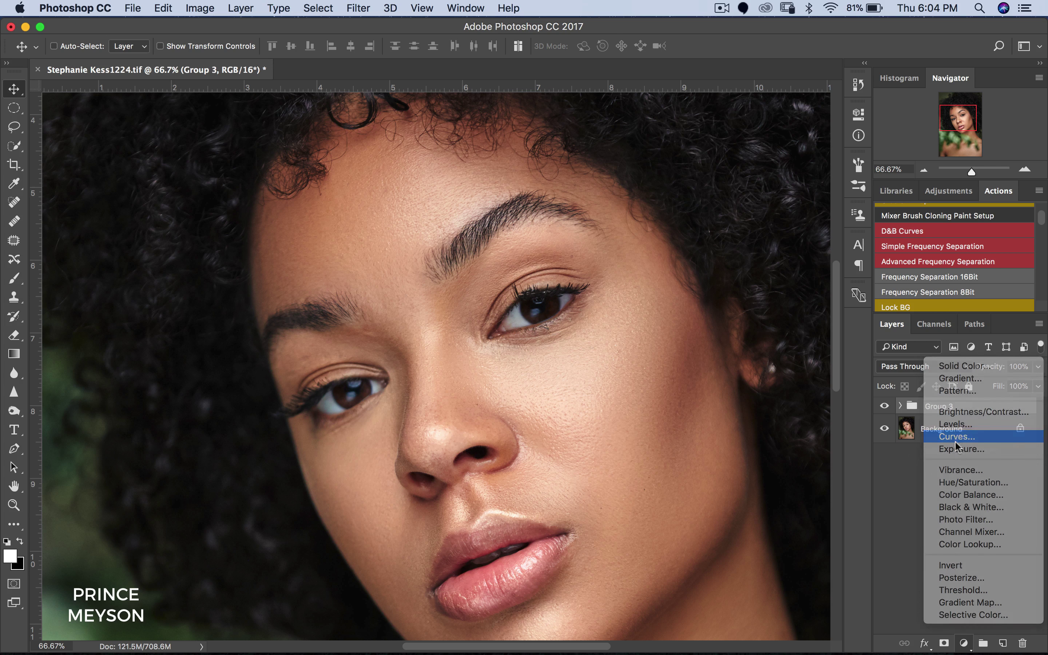
pyautogui.click(964, 643)
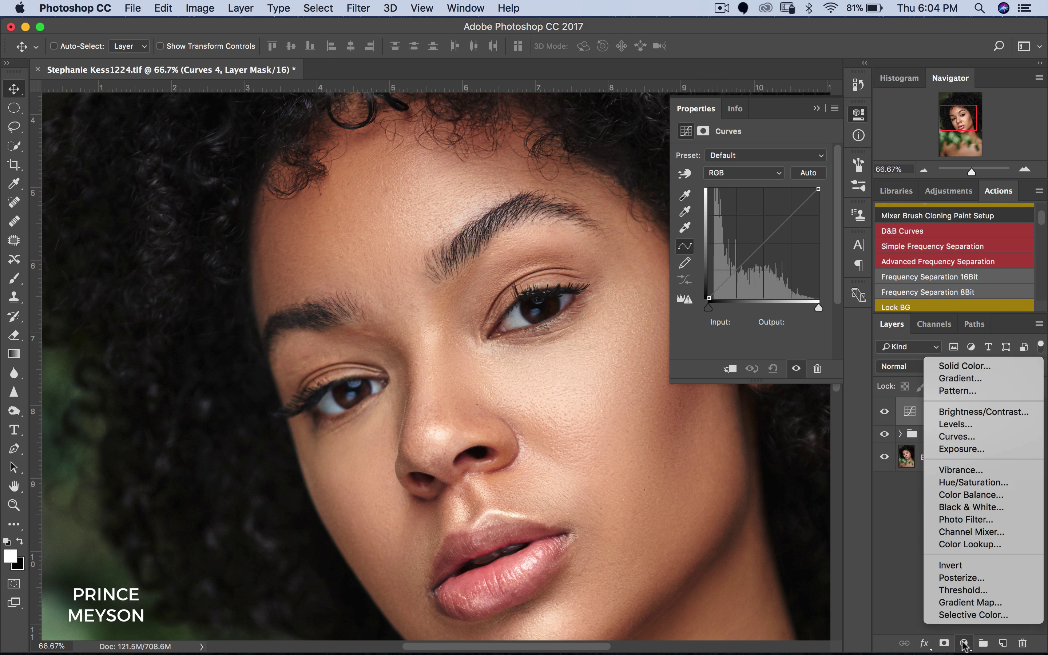
pyautogui.click(905, 565)
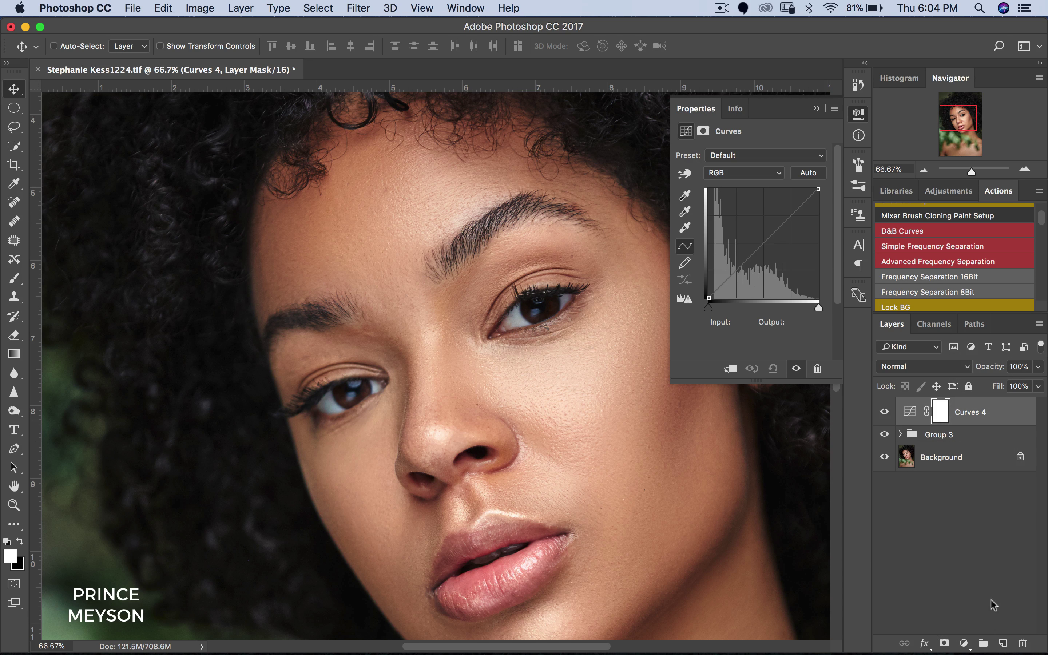
pyautogui.click(964, 643)
pyautogui.click(916, 596)
pyautogui.click(240, 6)
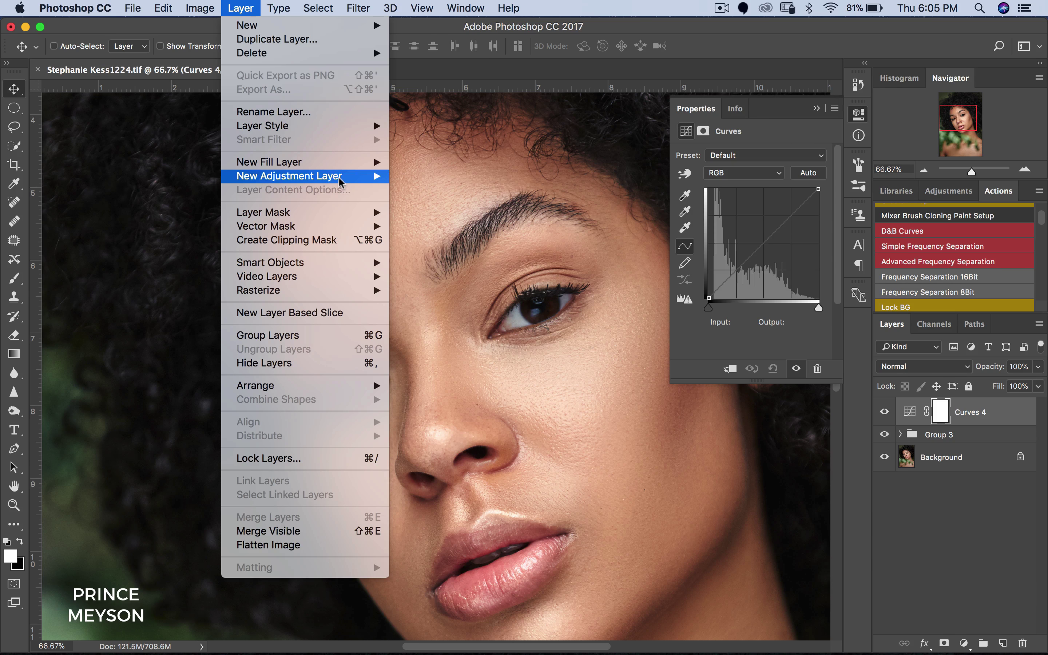
pyautogui.moveTo(348, 178)
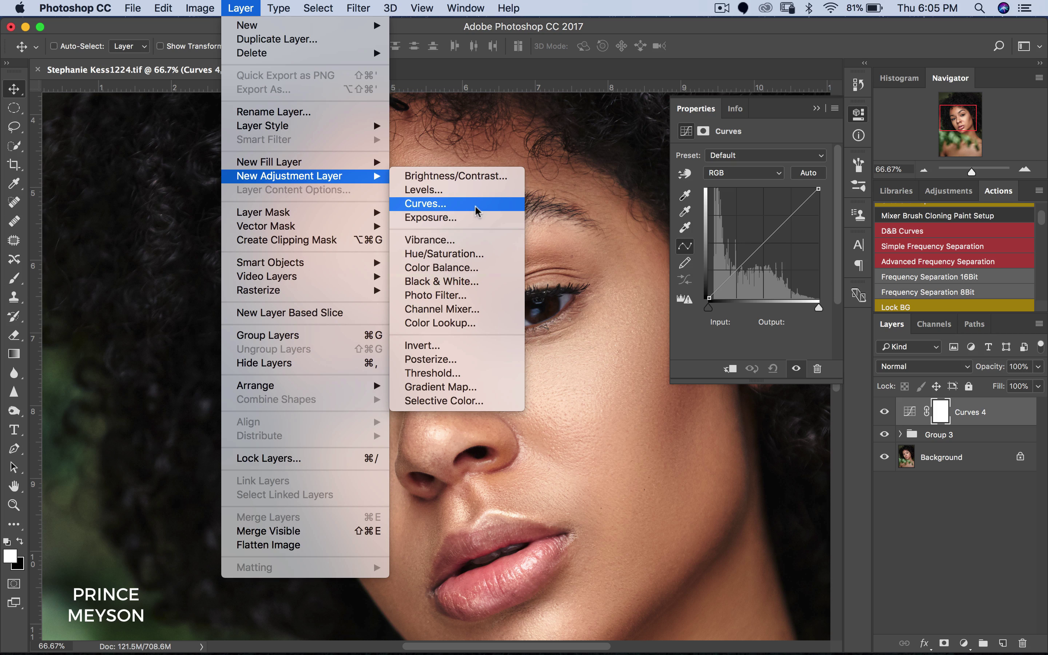
pyautogui.click(763, 137)
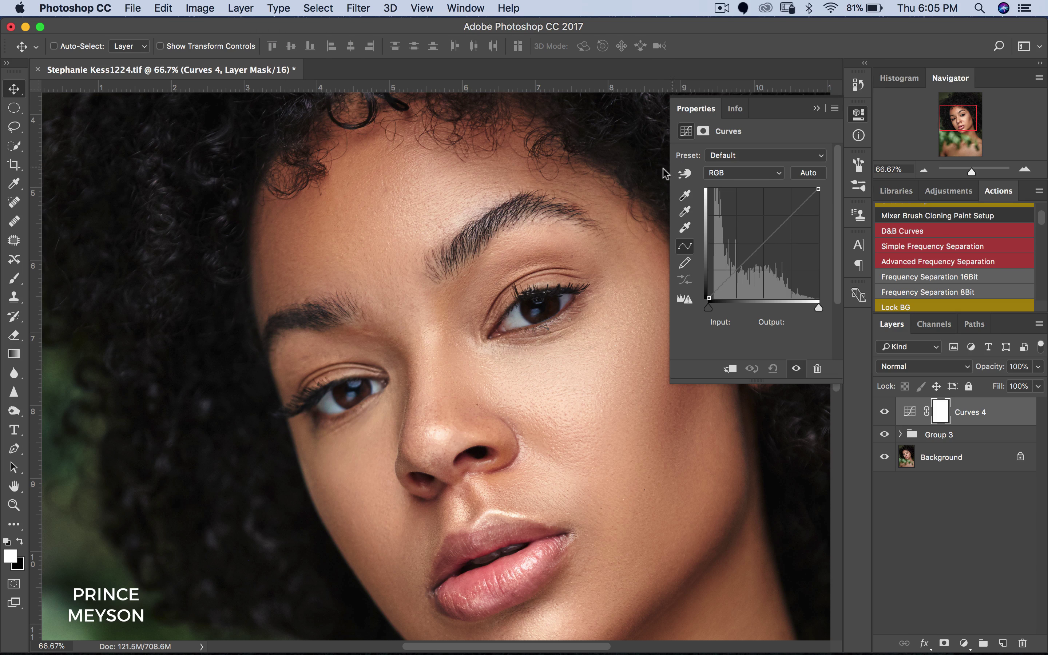
# Step: Widen the curve settings and raise the midpoint of the RGB curve to brighten the whole image
pyautogui.moveTo(670, 164); pyautogui.dragTo(632, 165)
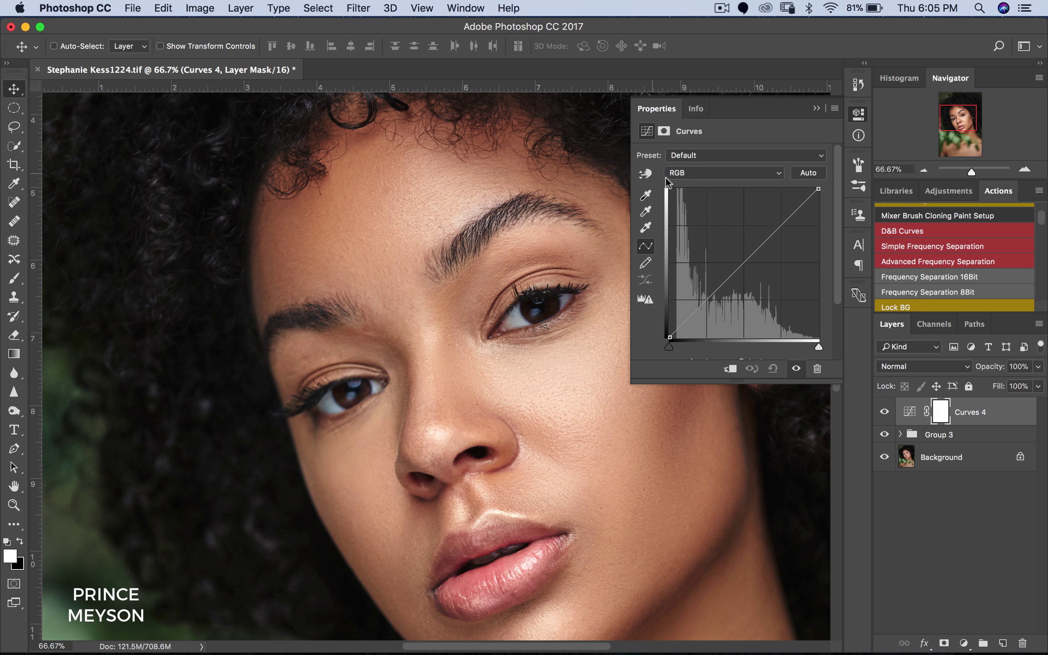
pyautogui.click(743, 263)
pyautogui.moveTo(744, 263); pyautogui.dragTo(743, 236)
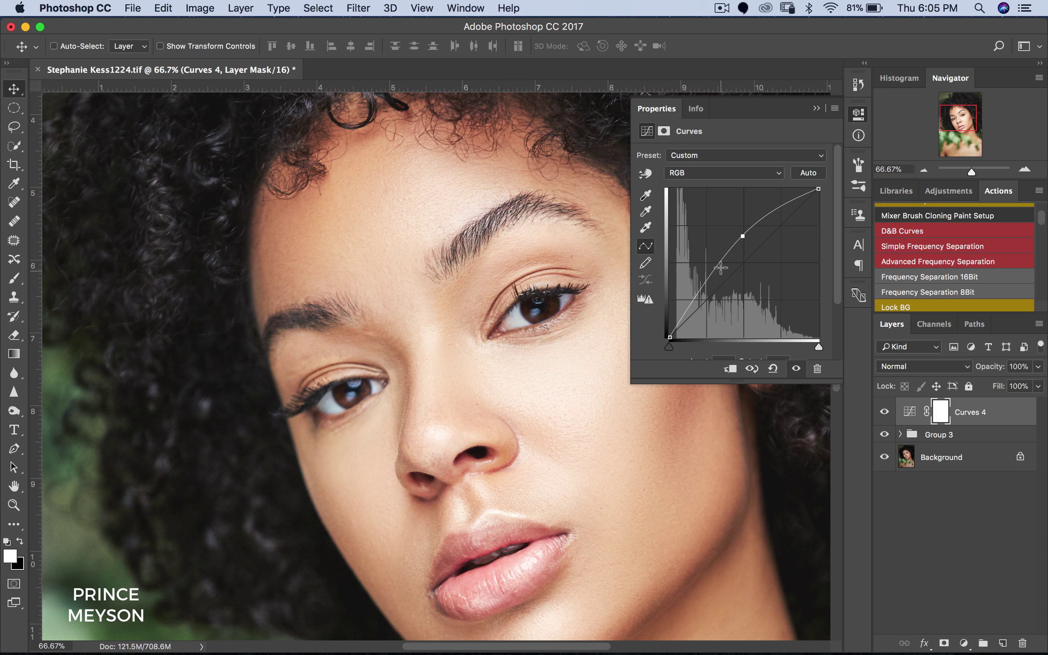
pyautogui.moveTo(743, 237); pyautogui.dragTo(743, 233)
# Step: Invert the Curves layer's mask to black and collapse its properties
pyautogui.click(943, 420)
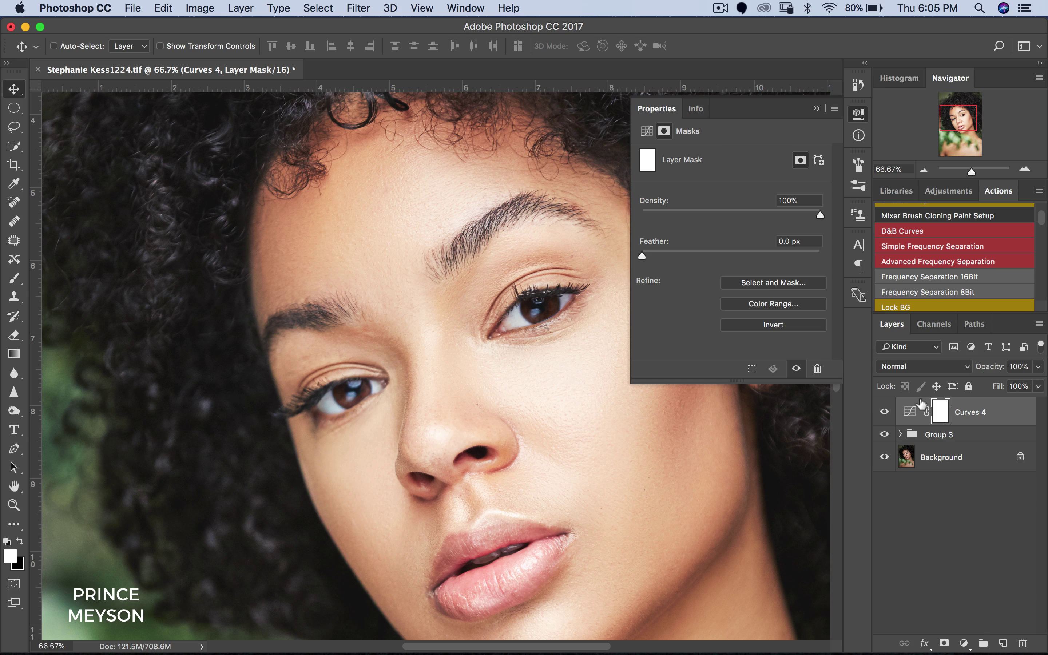
pyautogui.press('super')
pyautogui.press('super+i')
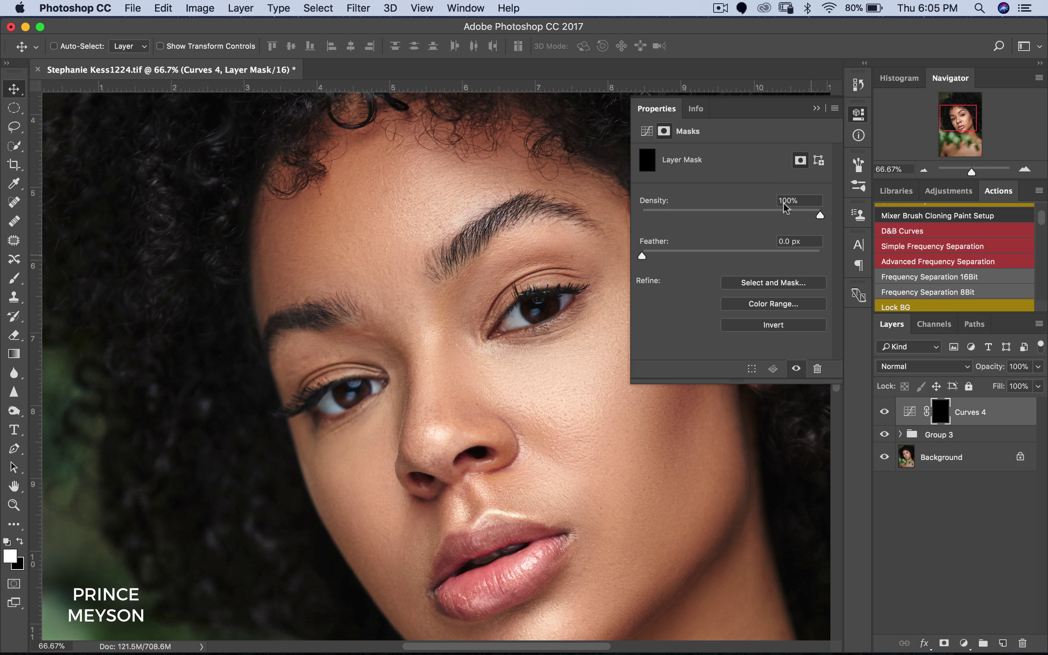
pyautogui.click(816, 108)
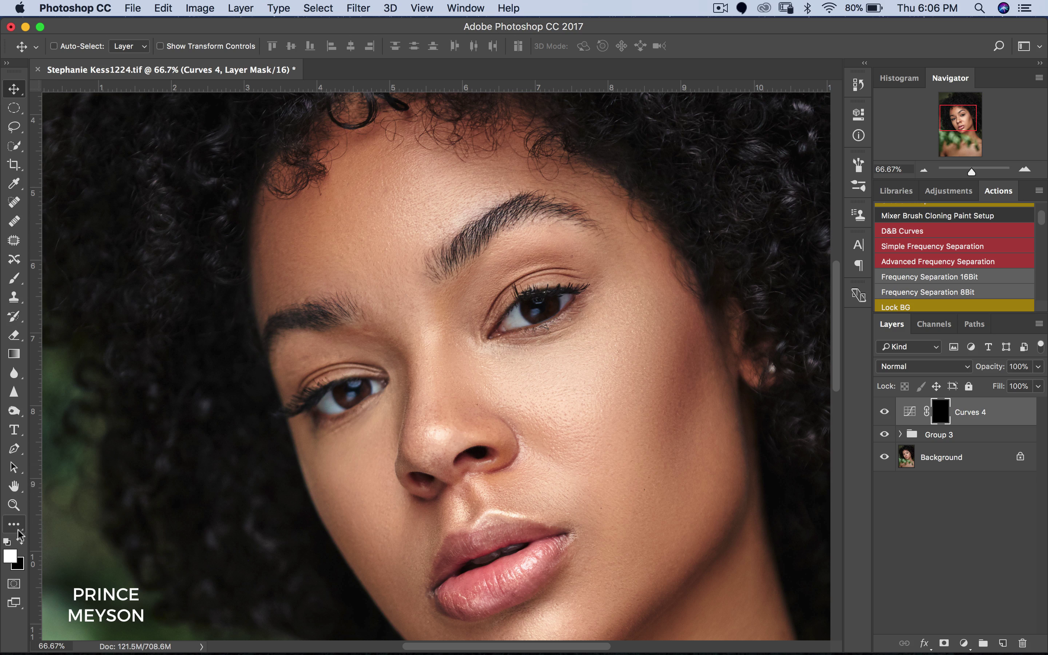
# Step: Keep white (ffffff) as the foreground color, activate the Brush tool and check its size and hardness settings
pyautogui.click(10, 555)
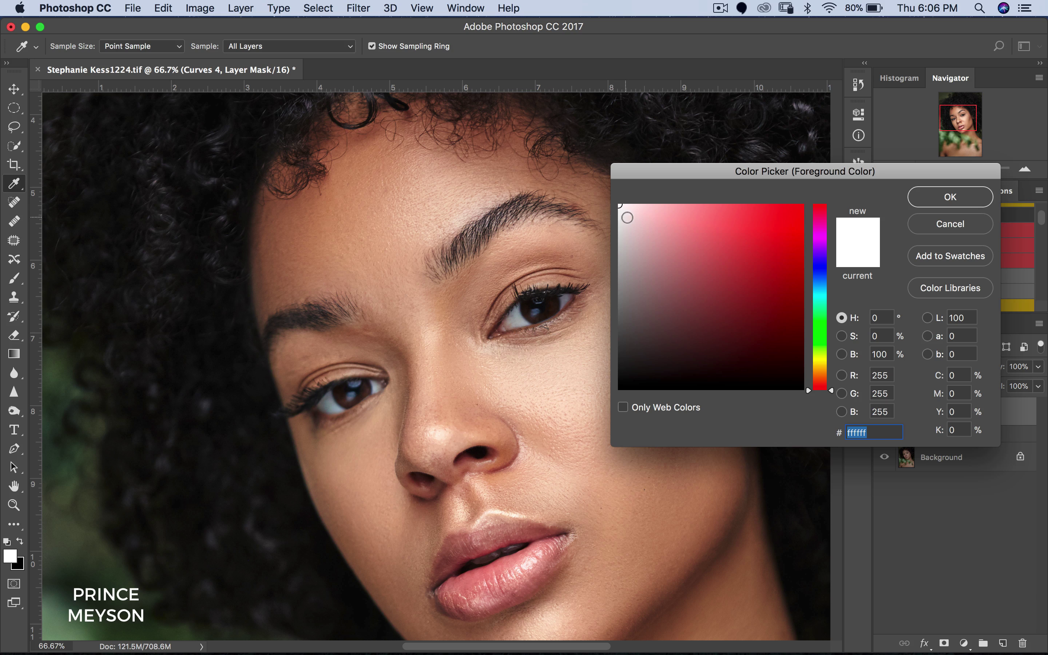
pyautogui.click(970, 201)
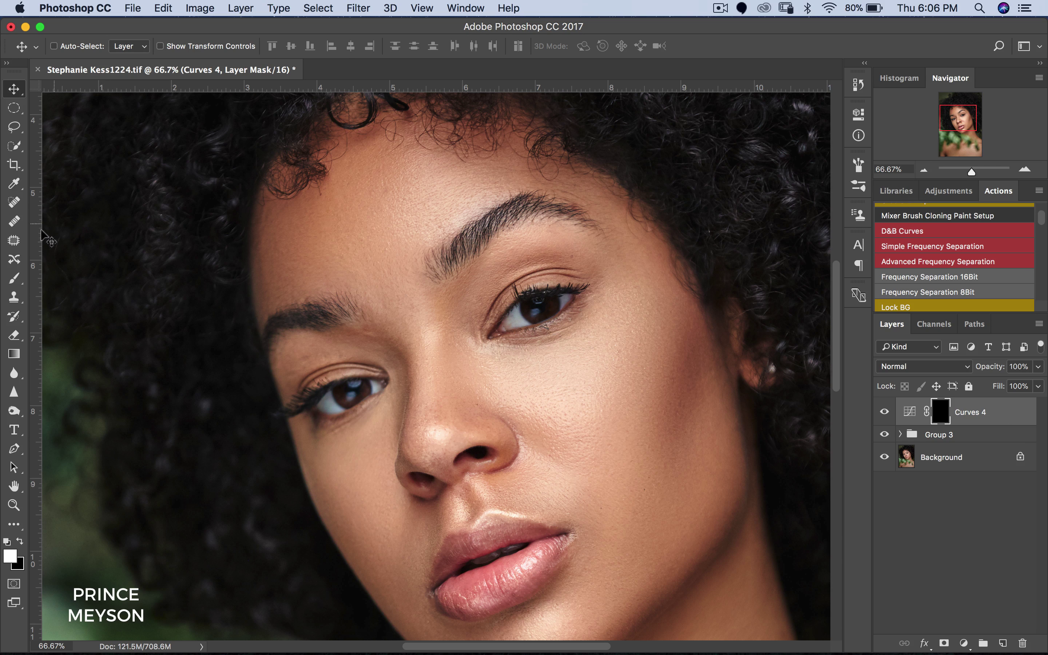
pyautogui.moveTo(14, 278); pyautogui.dragTo(51, 276)
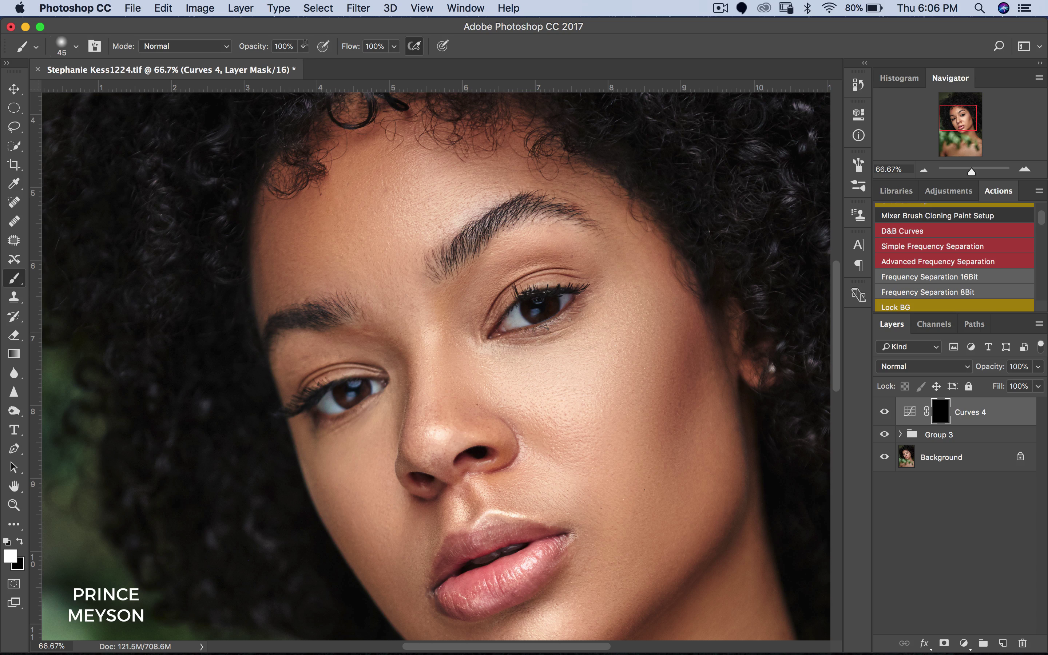
pyautogui.click(76, 45)
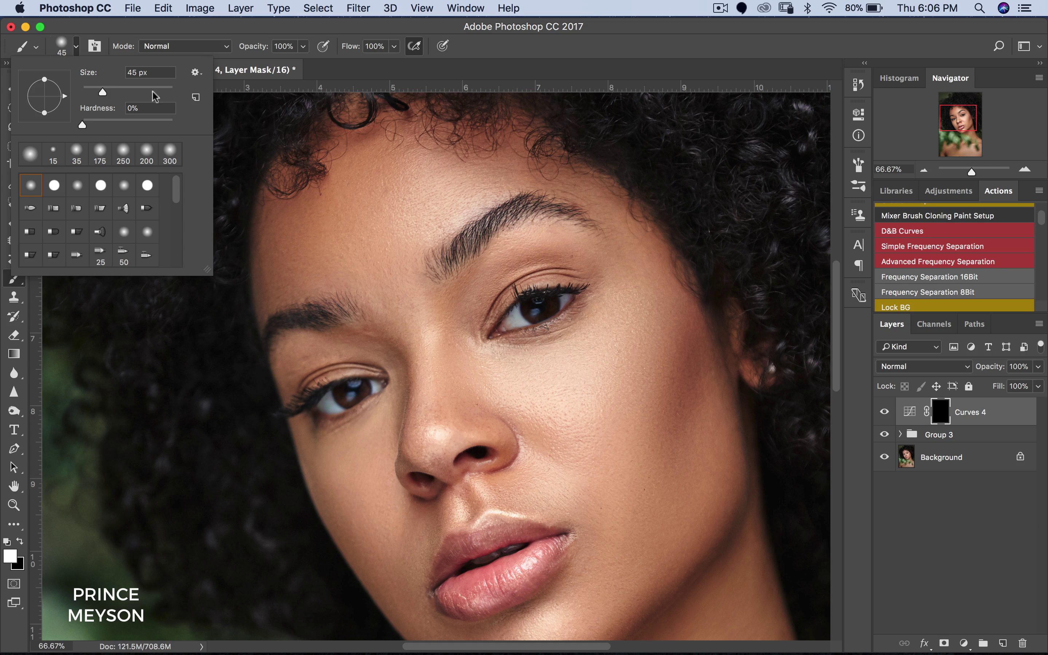
pyautogui.click(463, 44)
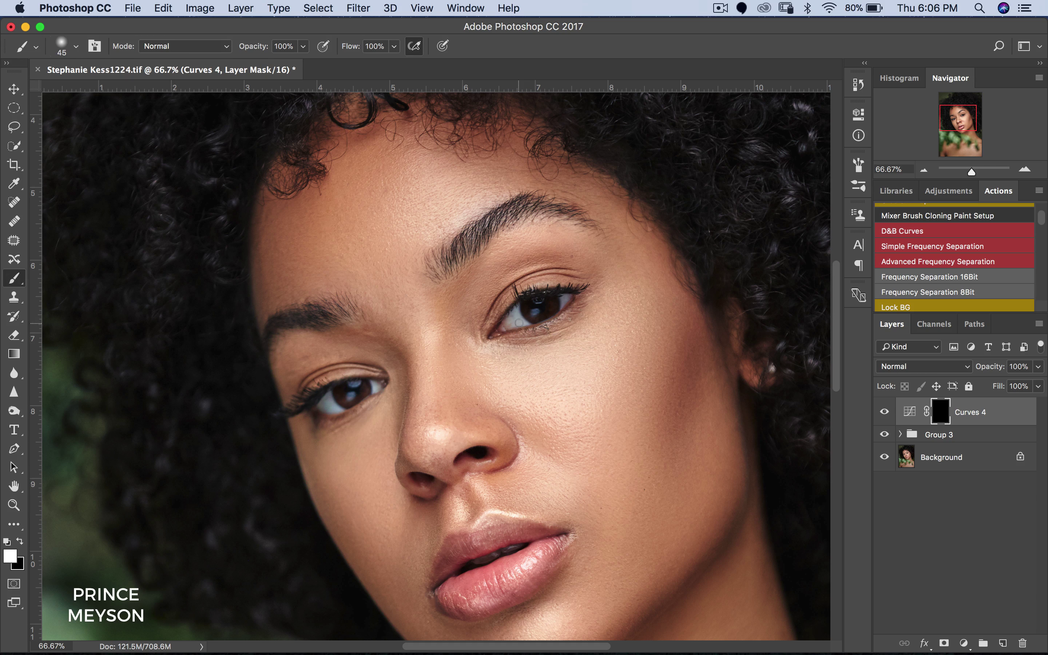
# Step: Enlarge the soft brush to 50 px, paint white over both irises on the Curves mask, and compare with the layer hidden
pyautogui.press('z')
pyautogui.click(525, 314)
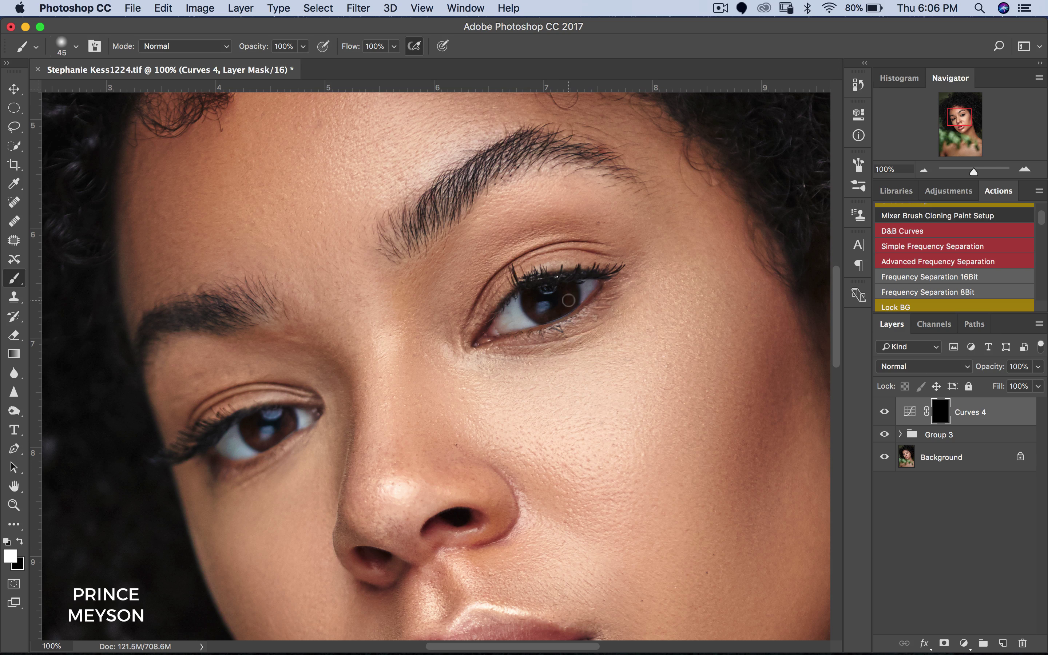
pyautogui.press(']')
pyautogui.moveTo(287, 426); pyautogui.dragTo(251, 434)
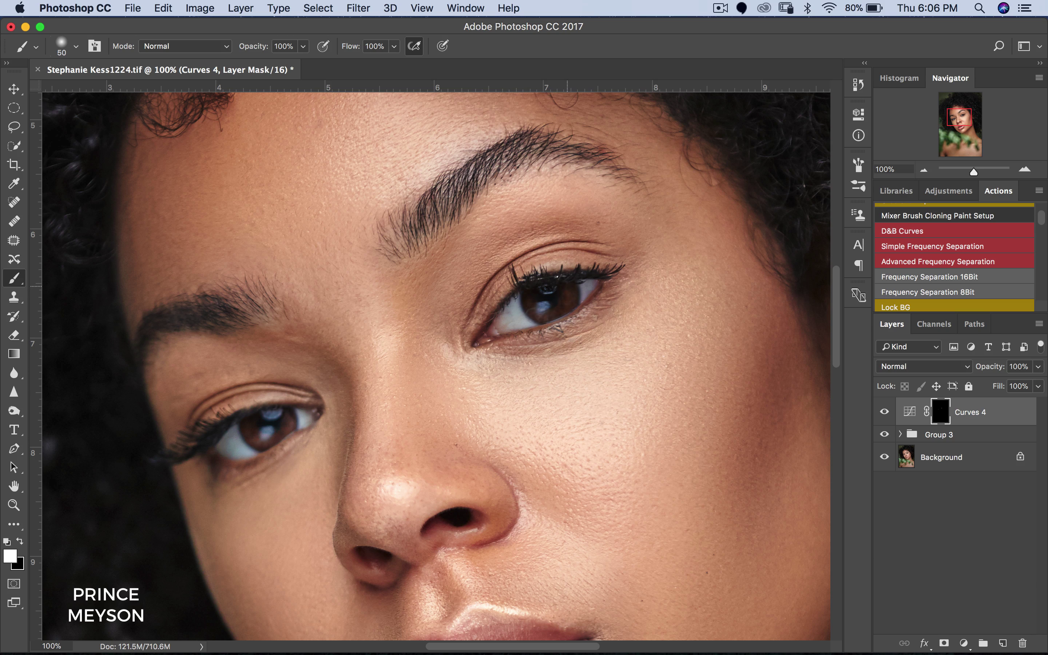
pyautogui.moveTo(573, 289); pyautogui.dragTo(550, 304)
pyautogui.click(884, 413)
pyautogui.click(885, 412)
# Step: Create a new empty layer above the Curves layer and set the brush size to 2 px
pyautogui.click(1003, 643)
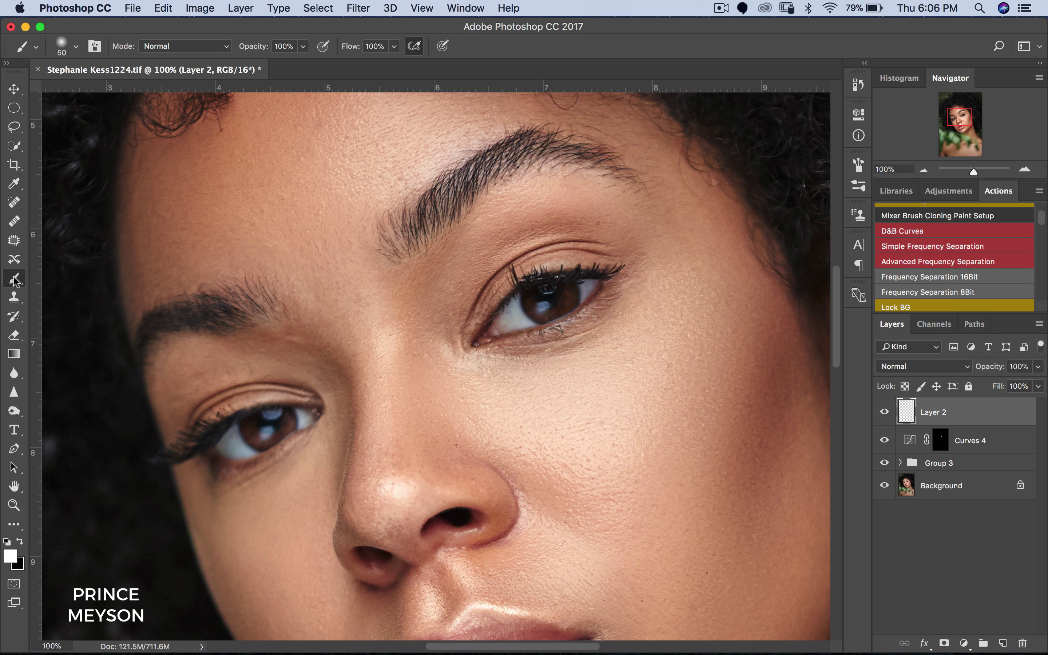
pyautogui.moveTo(16, 279); pyautogui.dragTo(37, 280)
pyautogui.click(37, 280)
pyautogui.click(76, 45)
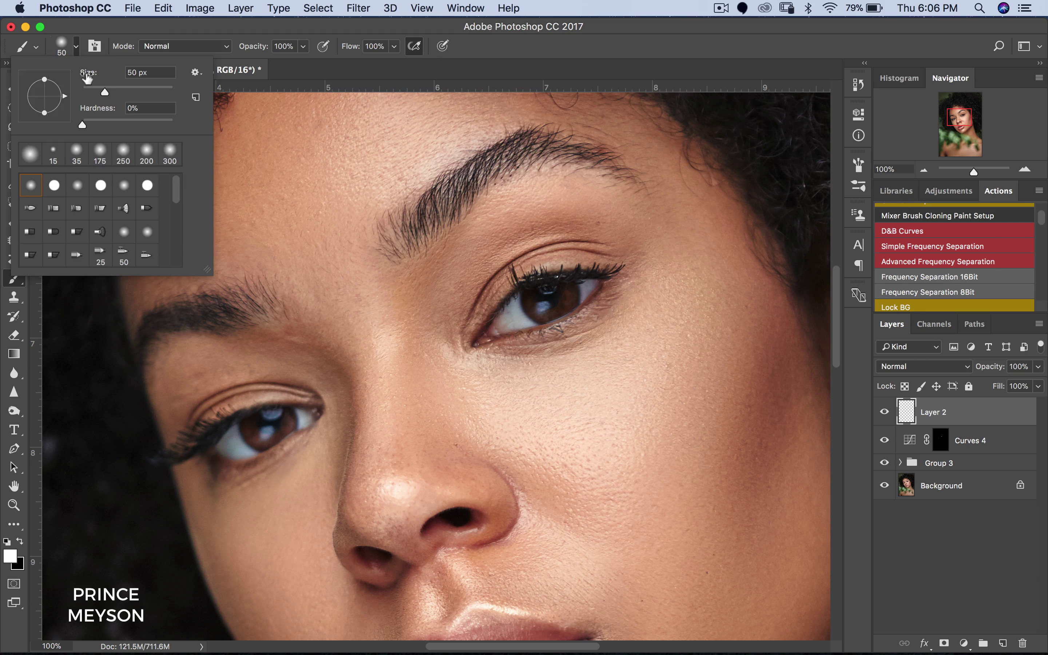
pyautogui.moveTo(97, 92); pyautogui.dragTo(78, 93)
pyautogui.write('2')
pyautogui.press('Return')
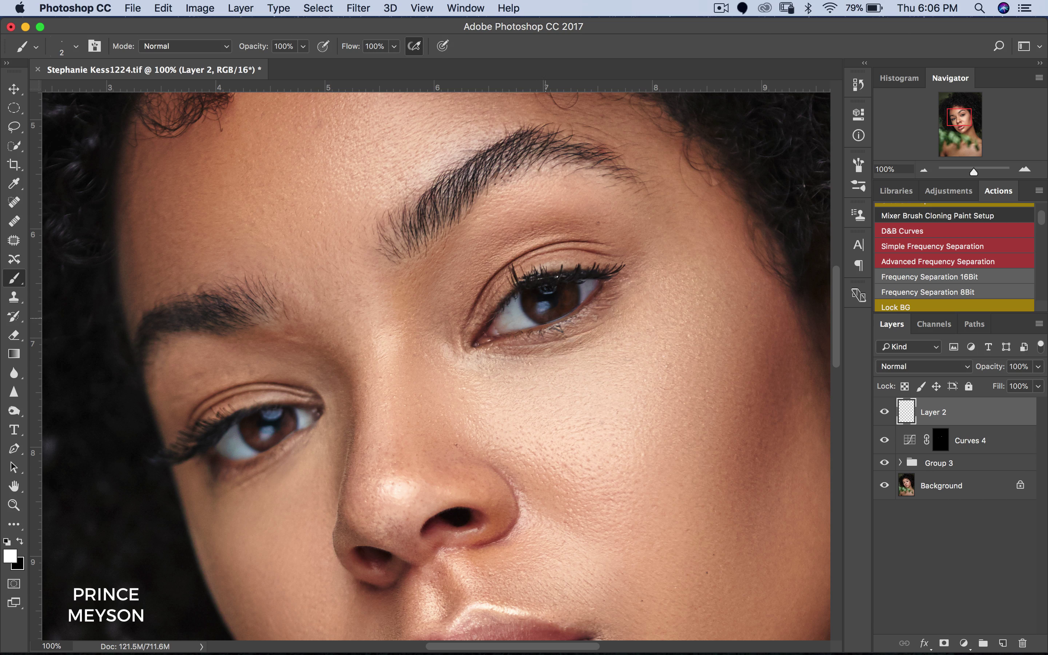
# Step: Set the brush size to 3 px and paint a looping white scribble around the lower iris of the eye on the image's right
pyautogui.press('z')
pyautogui.click(545, 332)
pyautogui.click(545, 332)
pyautogui.press('b')
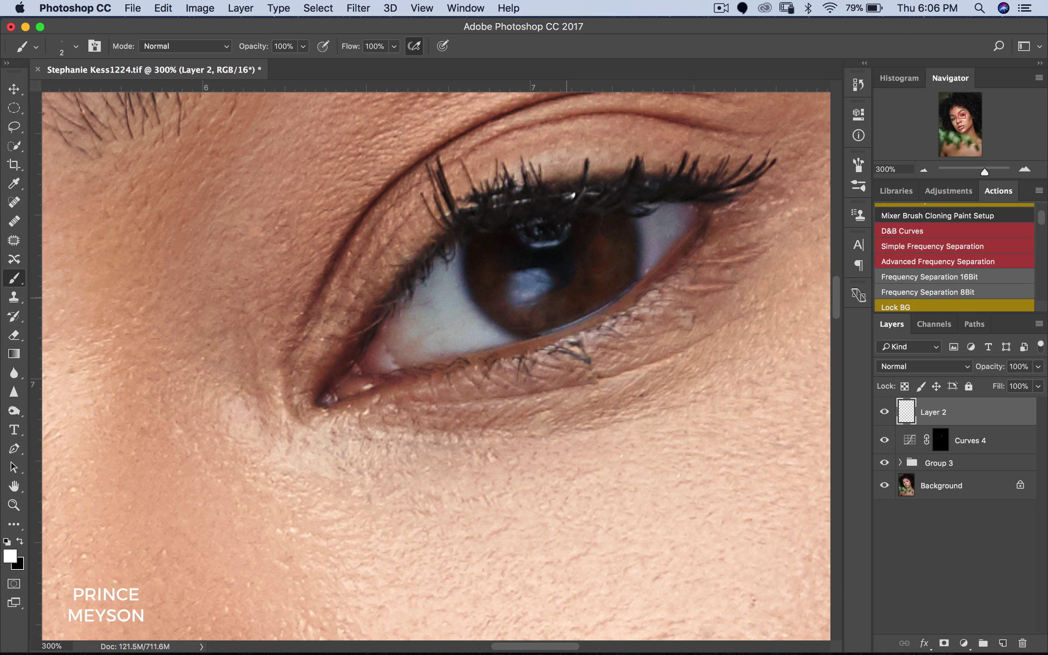
pyautogui.click(76, 46)
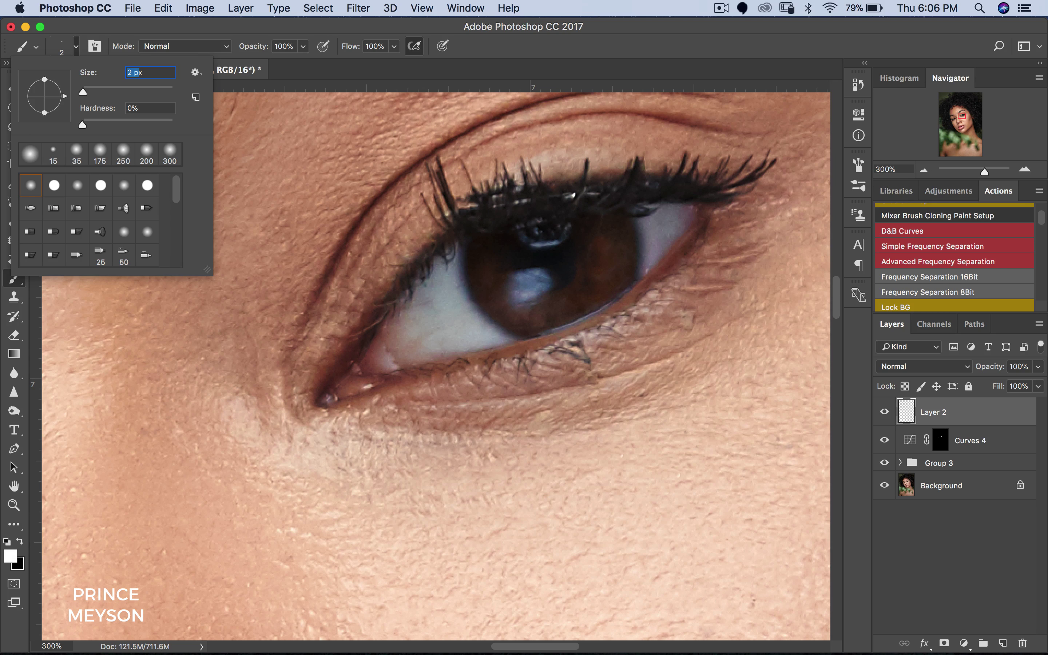
pyautogui.write('3x')
pyautogui.press('Return')
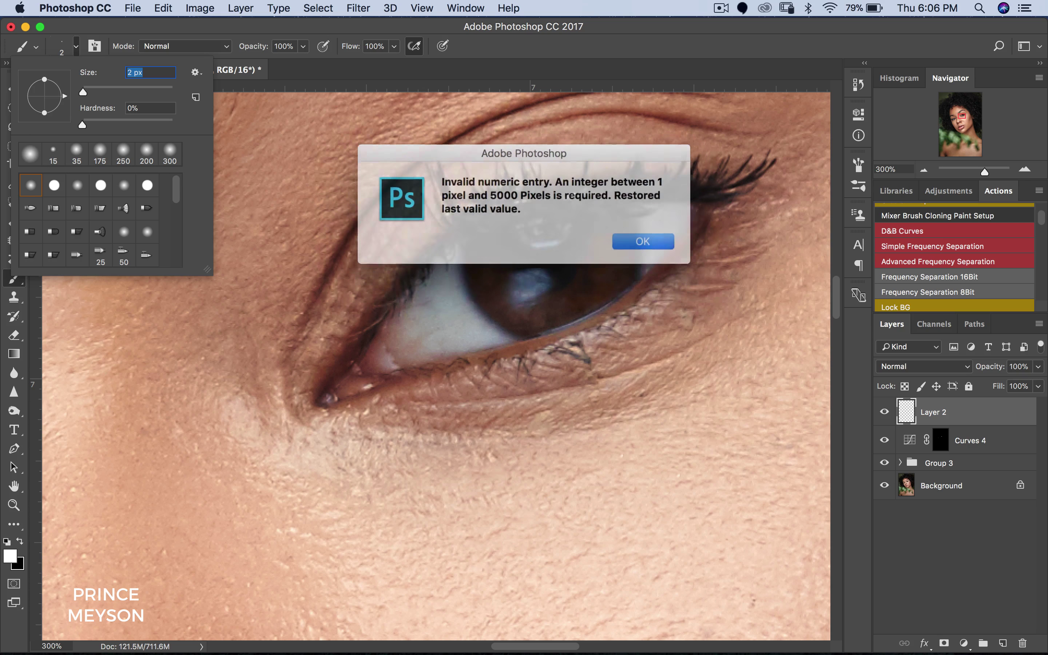
pyautogui.press('Return')
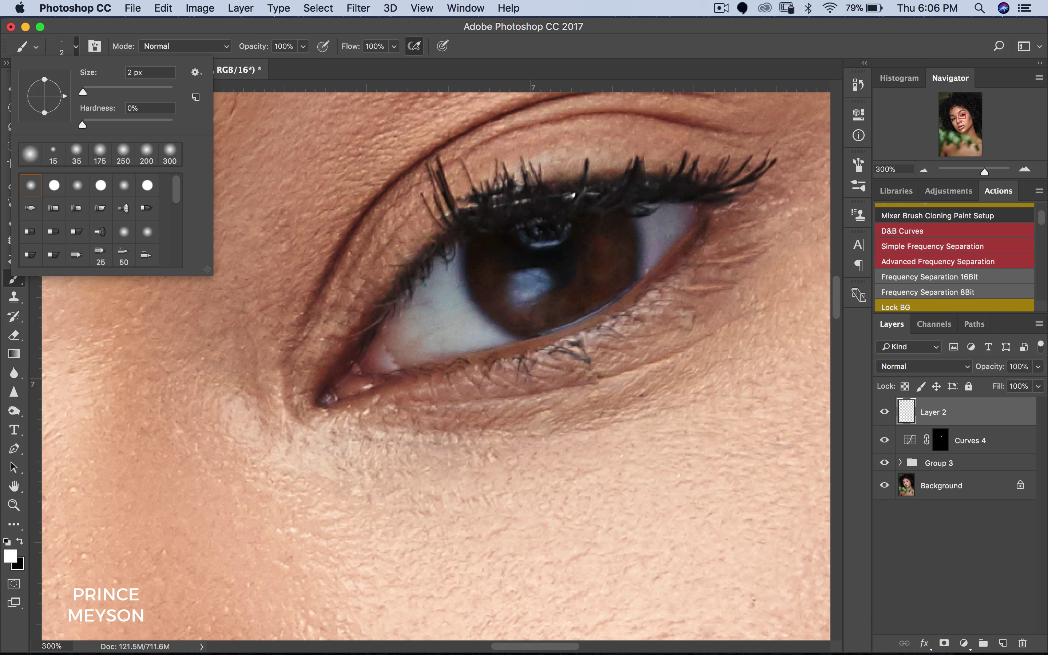
pyautogui.doubleClick(129, 73)
pyautogui.write('3')
pyautogui.press('Return')
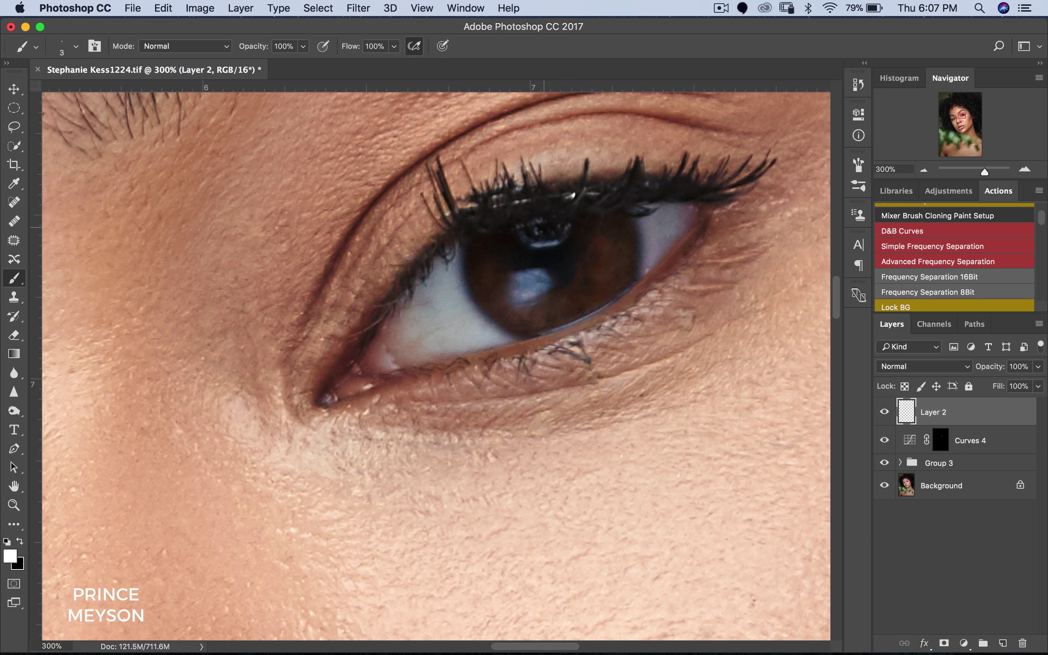
pyautogui.moveTo(591, 234)
pyautogui.mouseDown()
pyautogui.moveTo(620, 274)
pyautogui.moveTo(575, 290)
pyautogui.moveTo(570, 314)
pyautogui.moveTo(538, 329)
pyautogui.moveTo(524, 314)
pyautogui.moveTo(530, 304)
pyautogui.moveTo(481, 290)
pyautogui.moveTo(468, 265)
pyautogui.moveTo(472, 256)
pyautogui.moveTo(498, 292)
pyautogui.moveTo(559, 317)
pyautogui.moveTo(608, 256)
pyautogui.moveTo(606, 223)
pyautogui.mouseUp()
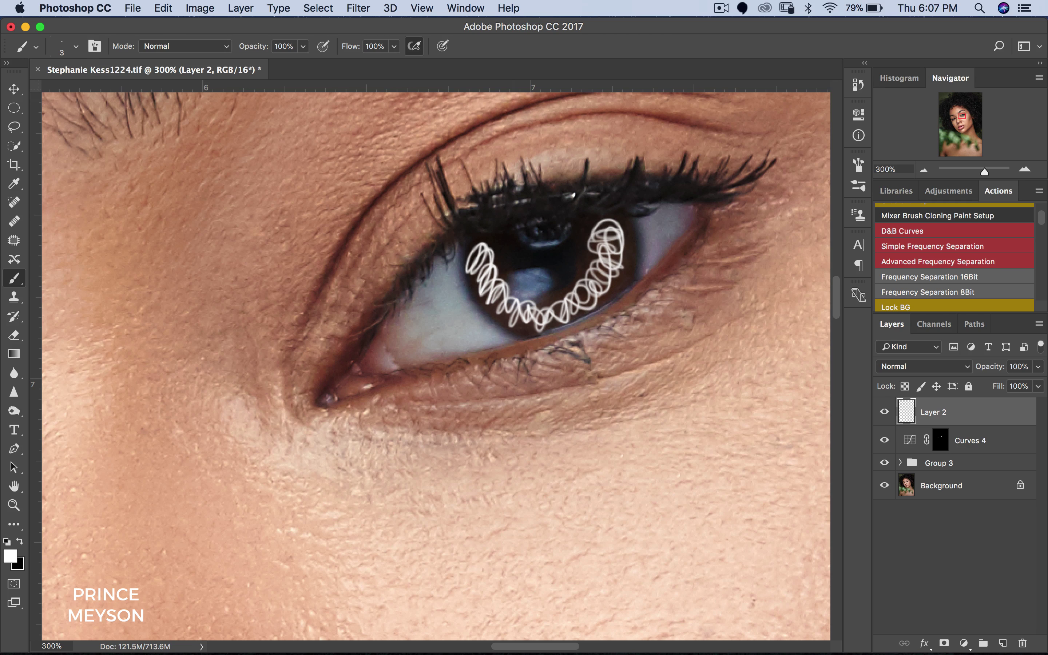
# Step: Apply a Gaussian Blur with a 1.5-pixel radius to the white iris scribble and return to the Brush tool
pyautogui.click(358, 7)
pyautogui.moveTo(460, 181)
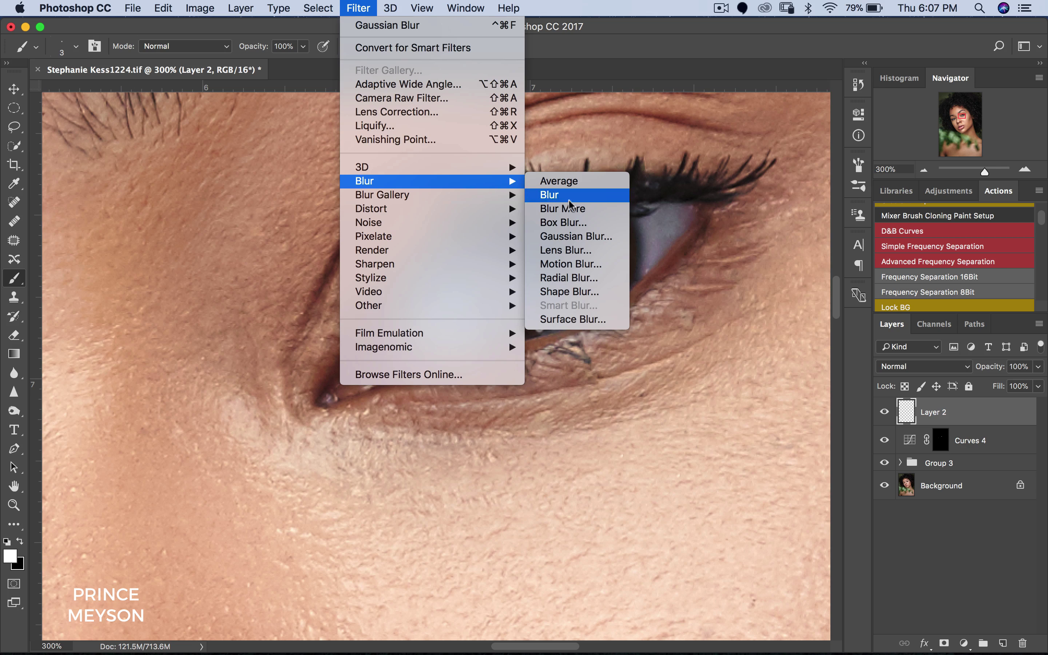
pyautogui.click(576, 237)
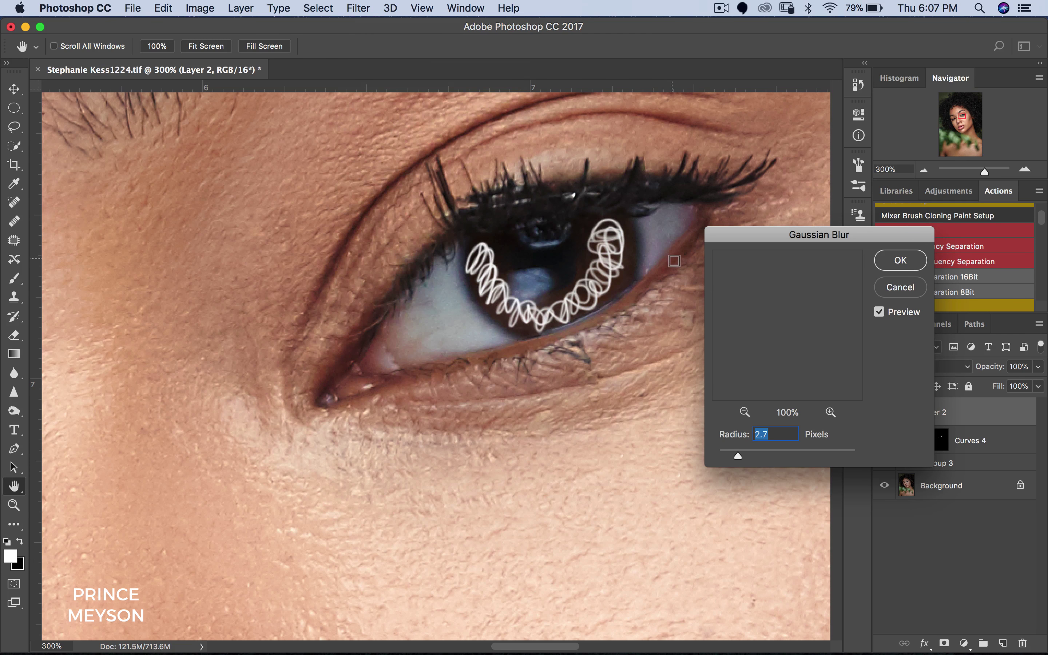
pyautogui.write('1')
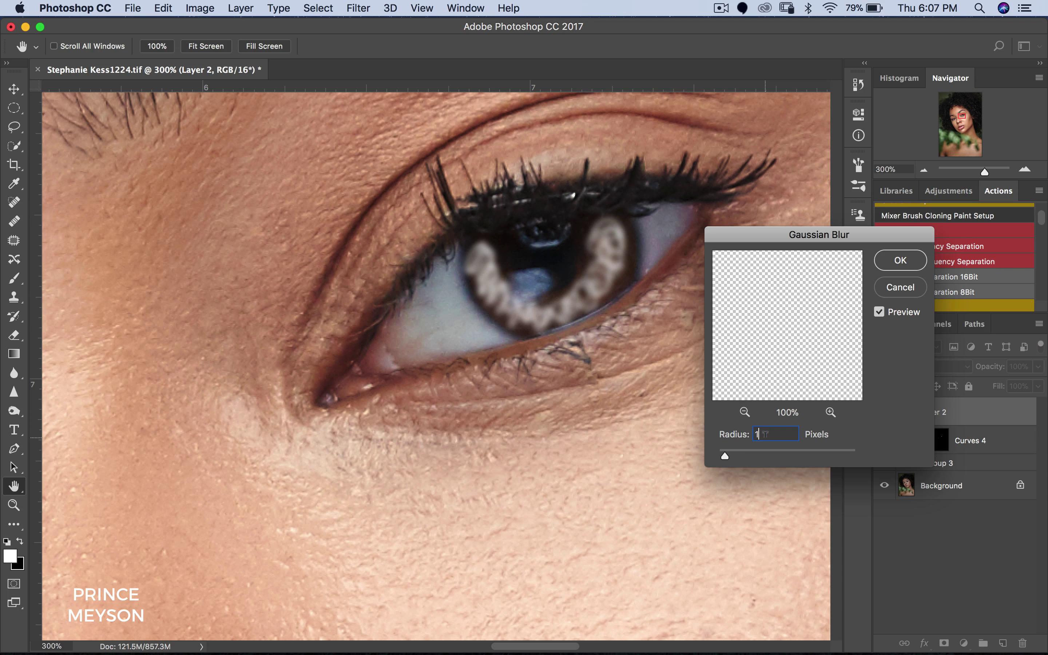
pyautogui.write('.5')
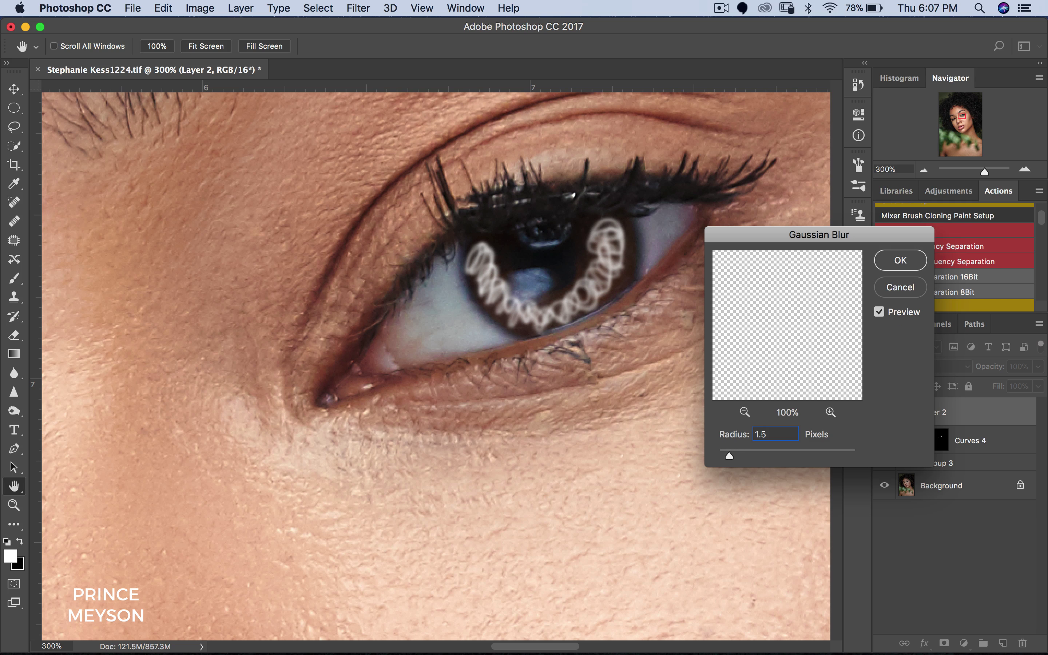
pyautogui.press('Return')
pyautogui.press('b')
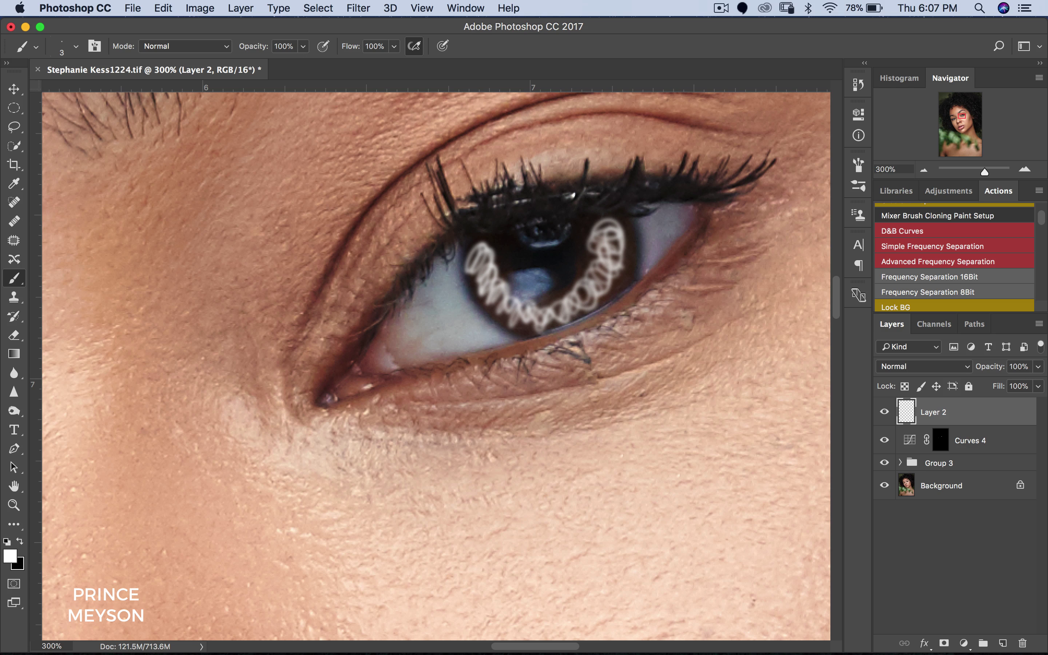
# Step: Set the blend mode of the iris scribble layer to Soft Light
pyautogui.click(922, 366)
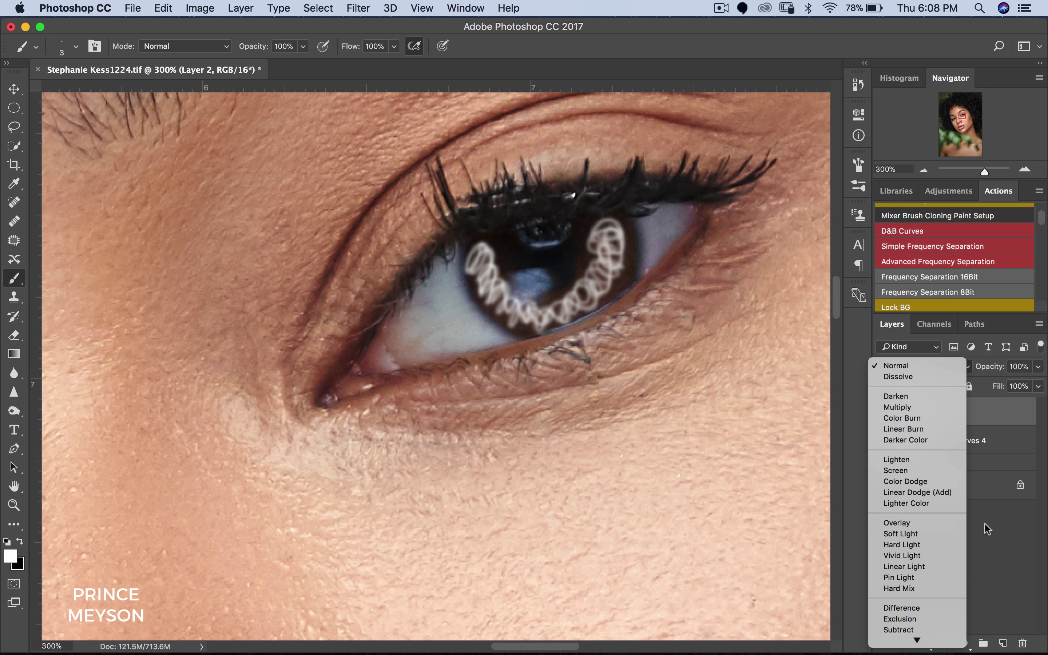
pyautogui.click(895, 365)
pyautogui.click(902, 362)
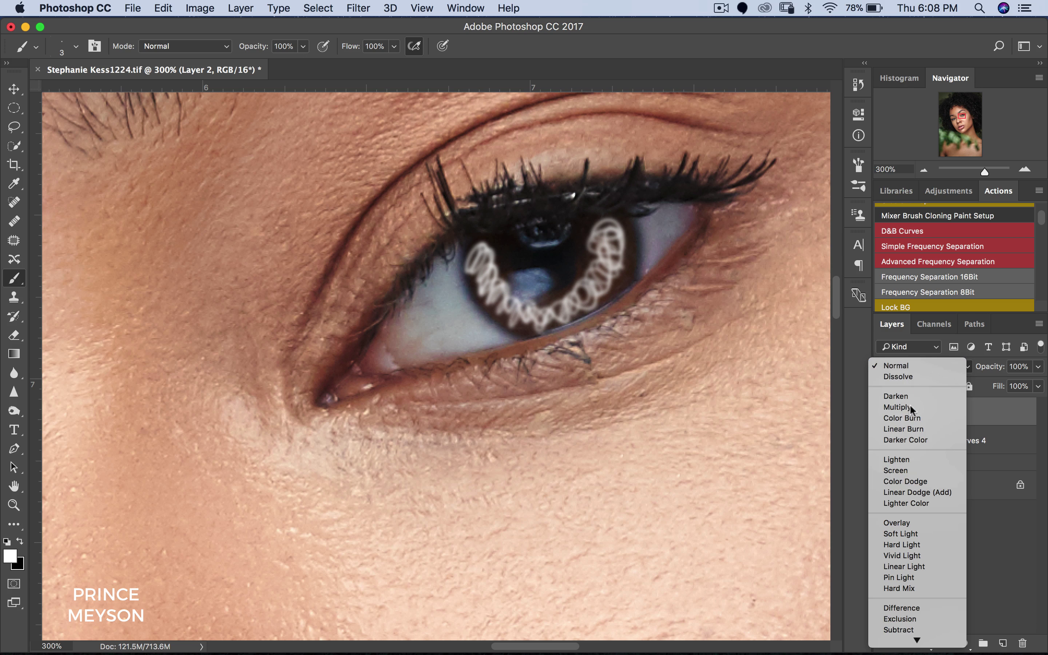
pyautogui.click(916, 535)
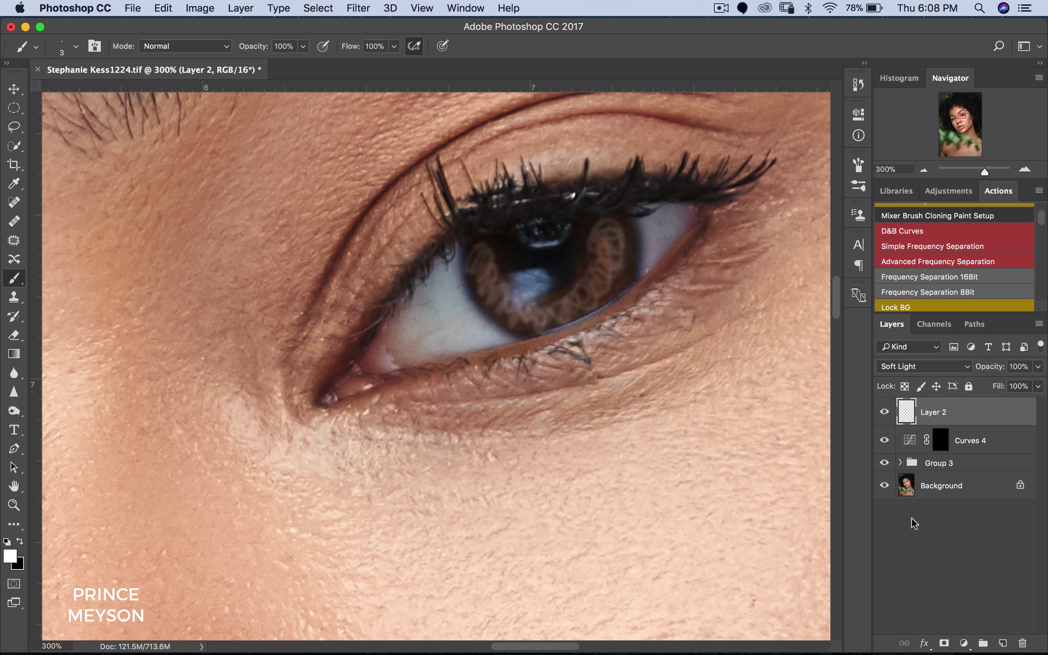
# Step: Hide and show the iris scribble layer to compare its effect, and reduce its opacity to 63%
pyautogui.press('z')
pyautogui.keyDown('alt'); pyautogui.click(559, 329); pyautogui.keyUp('alt')
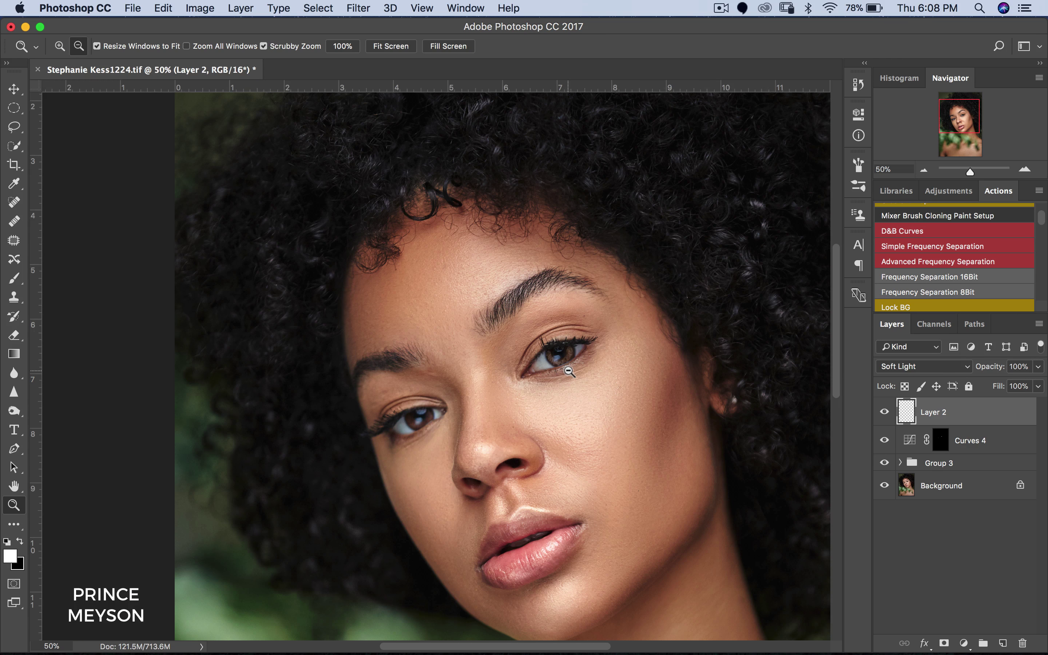
pyautogui.keyDown('alt'); pyautogui.click(569, 371); pyautogui.keyUp('alt')
pyautogui.click(556, 398)
pyautogui.press('b')
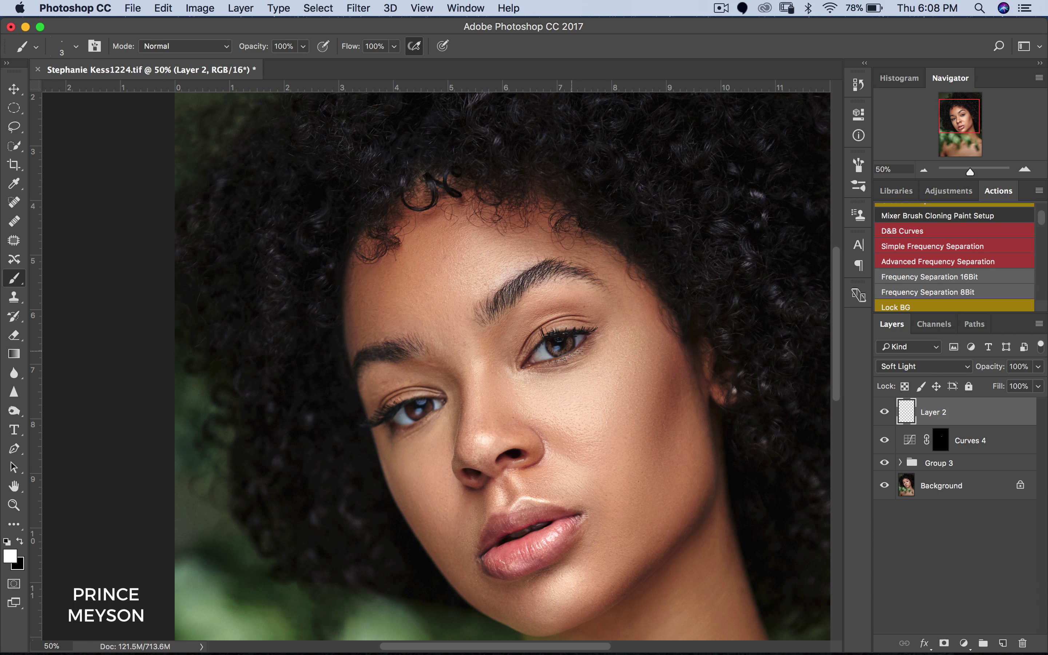
pyautogui.click(884, 412)
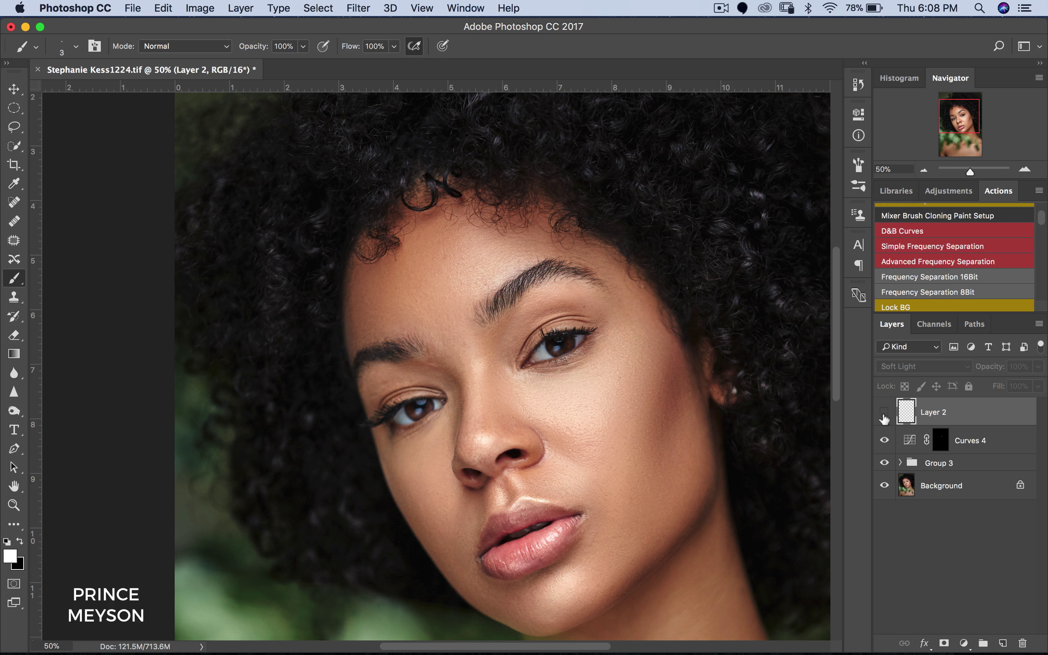
pyautogui.click(884, 414)
pyautogui.click(1037, 368)
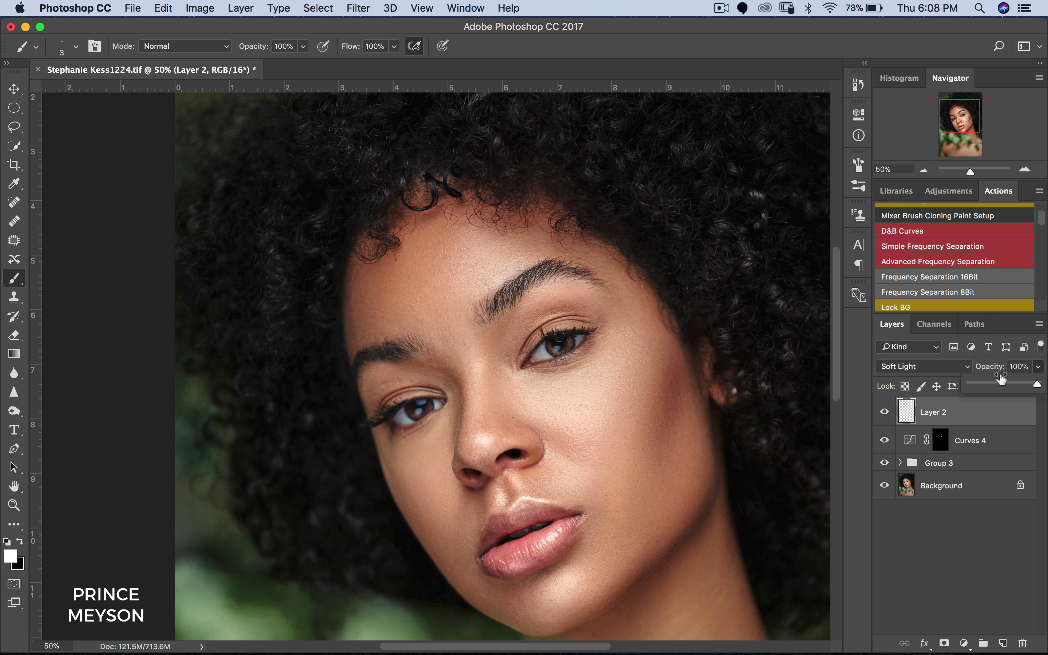
pyautogui.moveTo(1000, 380); pyautogui.dragTo(1010, 384)
pyautogui.click(980, 510)
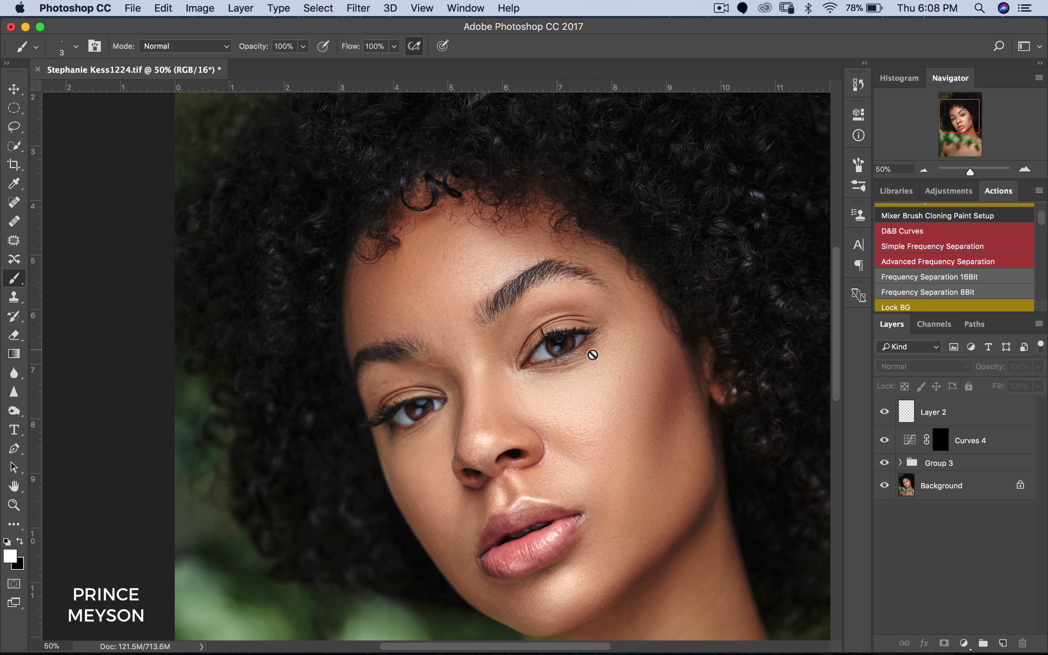
# Step: Create a new empty layer above the first iris scribble layer for the other eye
pyautogui.press('z')
pyautogui.click(574, 384)
pyautogui.press('b')
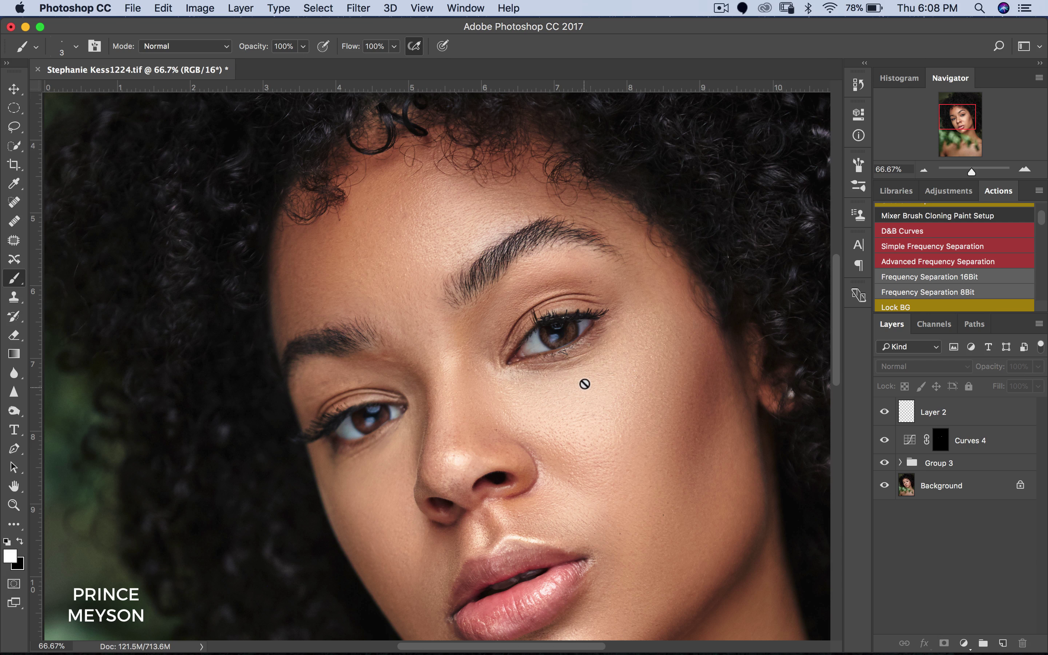
pyautogui.click(946, 409)
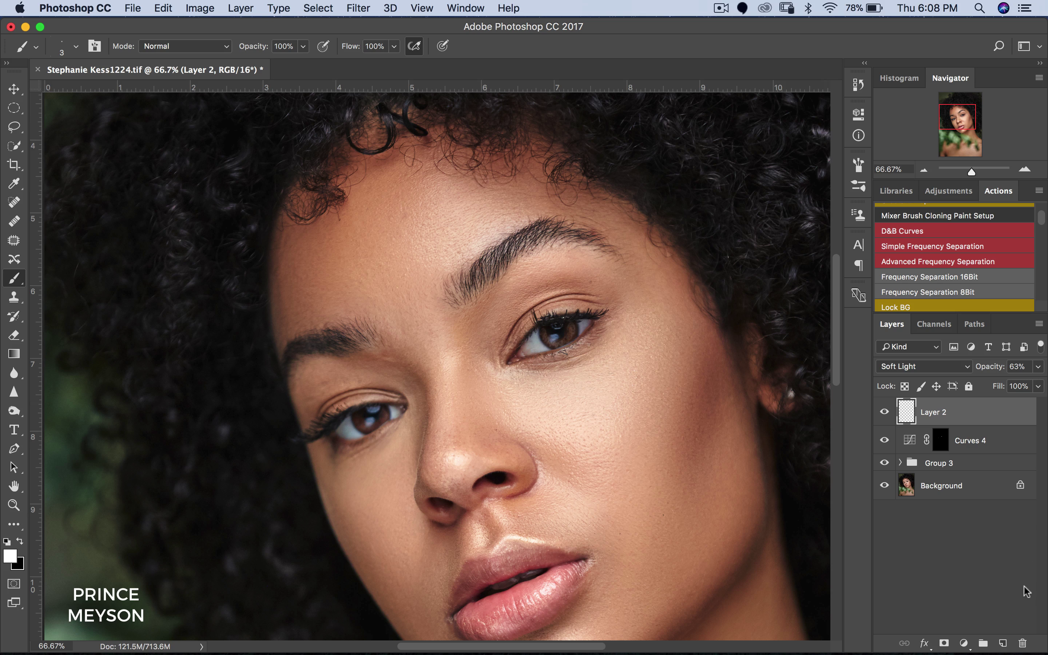
pyautogui.click(1003, 643)
# Step: Paint a looping white scribble with the 3 px brush around the lower iris of the eye on the image's left
pyautogui.press('z')
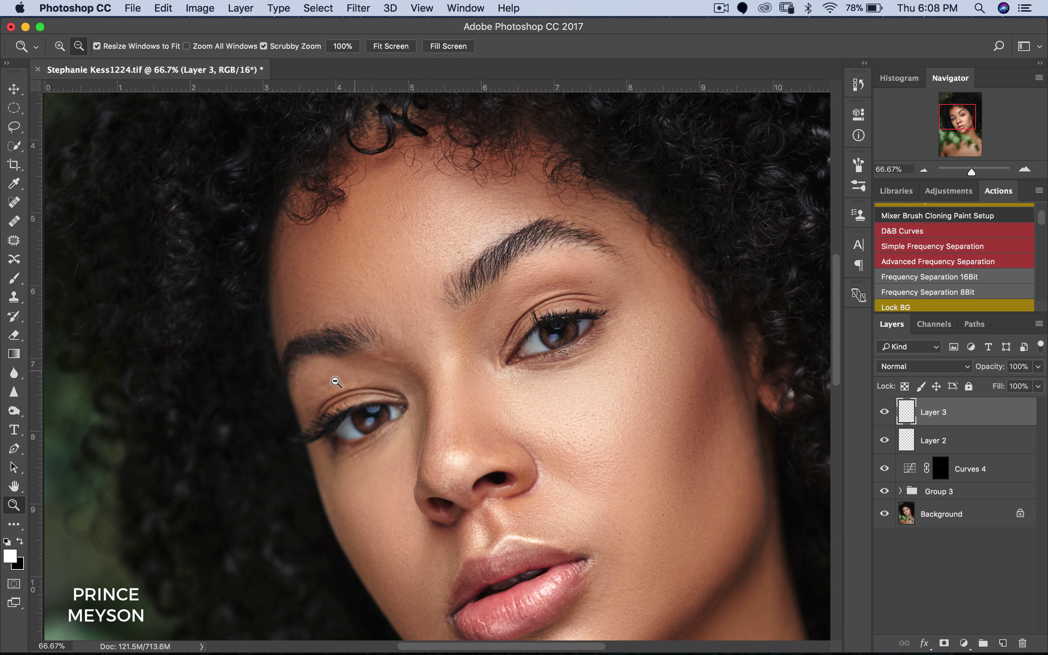
pyautogui.click(349, 412)
pyautogui.click(358, 440)
pyautogui.click(363, 435)
pyautogui.press('v')
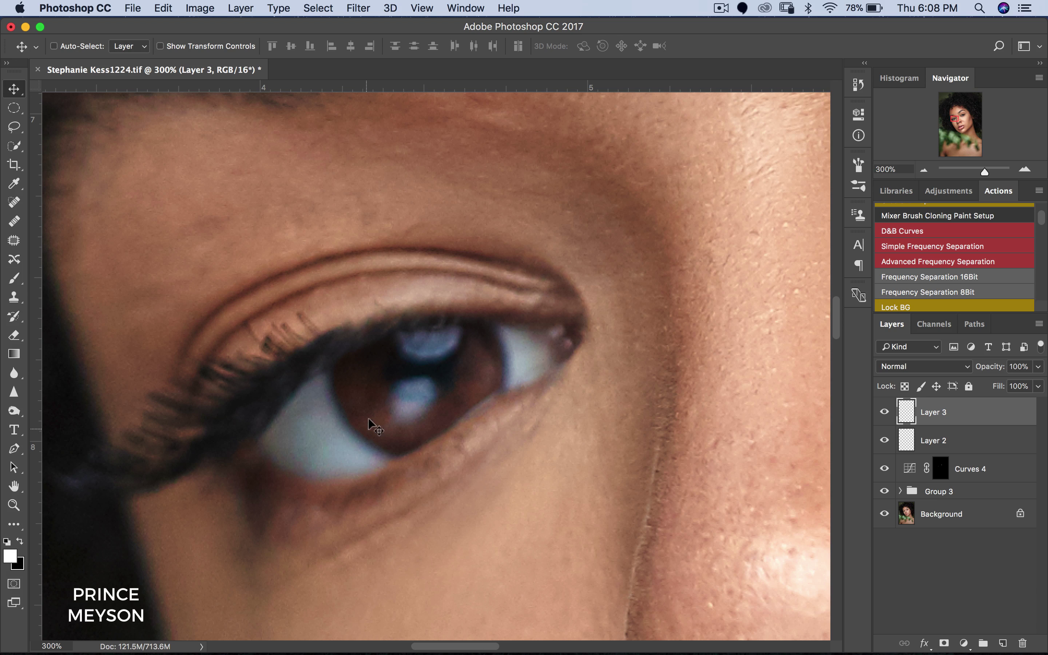
pyautogui.press('b')
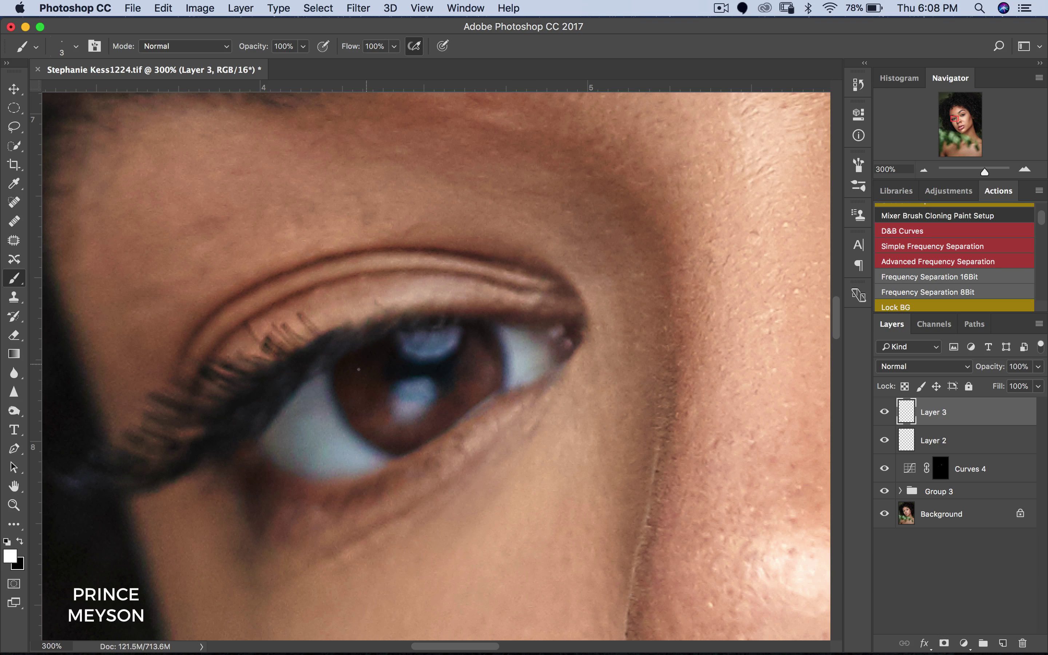
pyautogui.moveTo(357, 361)
pyautogui.mouseDown()
pyautogui.moveTo(342, 377)
pyautogui.moveTo(366, 424)
pyautogui.moveTo(397, 443)
pyautogui.moveTo(402, 422)
pyautogui.moveTo(447, 424)
pyautogui.moveTo(458, 398)
pyautogui.moveTo(393, 432)
pyautogui.moveTo(460, 409)
pyautogui.moveTo(477, 377)
pyautogui.moveTo(478, 331)
pyautogui.moveTo(485, 380)
pyautogui.mouseUp()
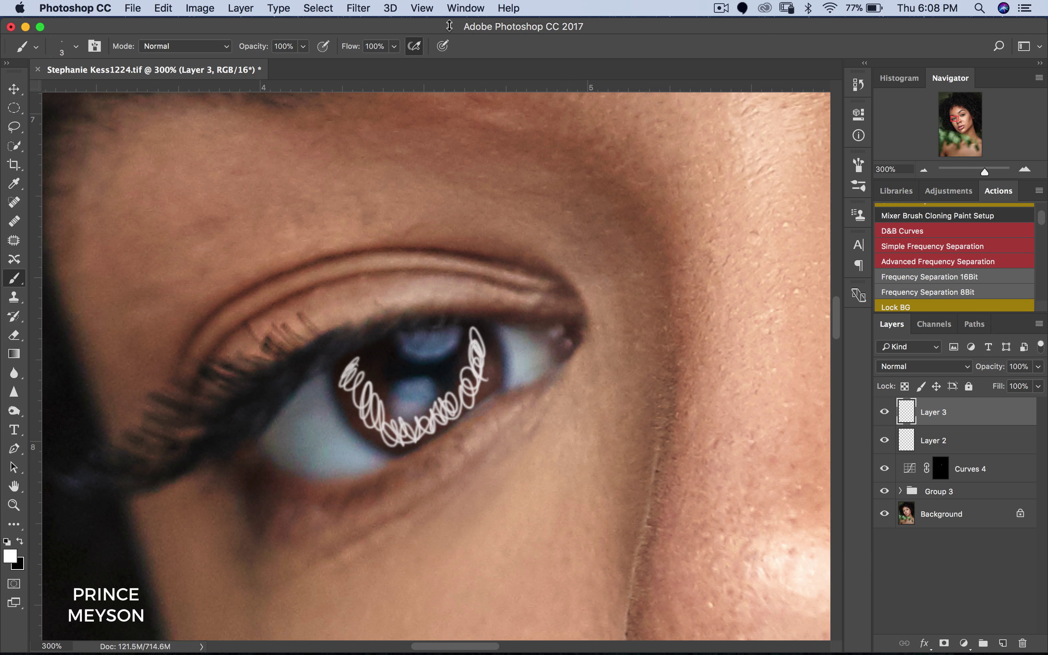
# Step: Apply a Gaussian Blur with a 1.5-pixel radius to the new iris scribble and set its blend mode to Soft Light
pyautogui.click(357, 8)
pyautogui.moveTo(475, 182)
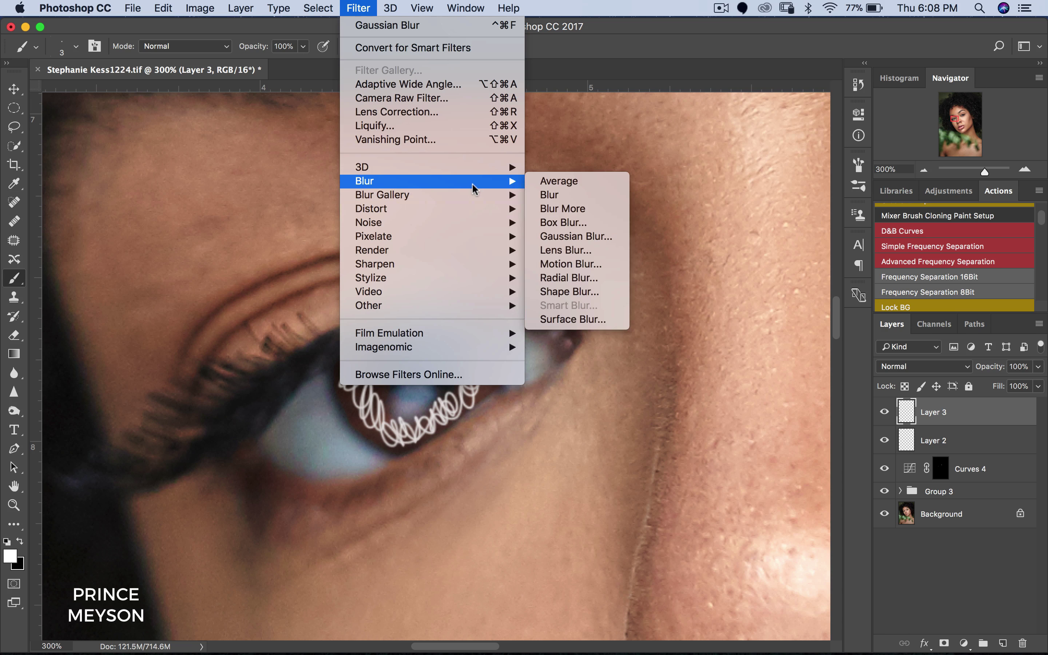
pyautogui.click(578, 236)
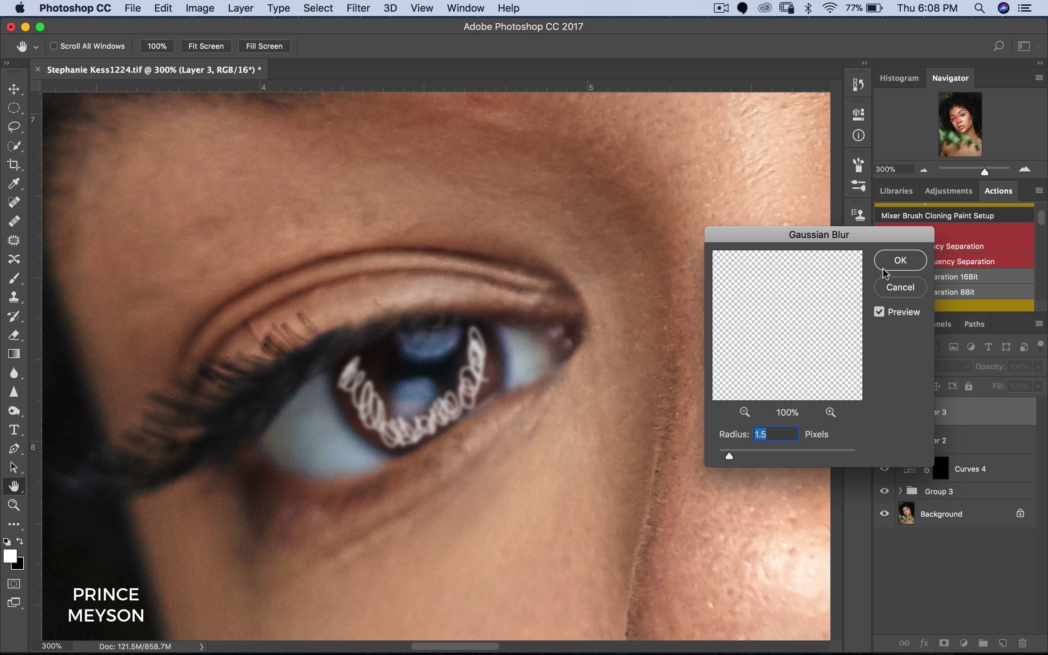
pyautogui.press('Return')
pyautogui.click(939, 368)
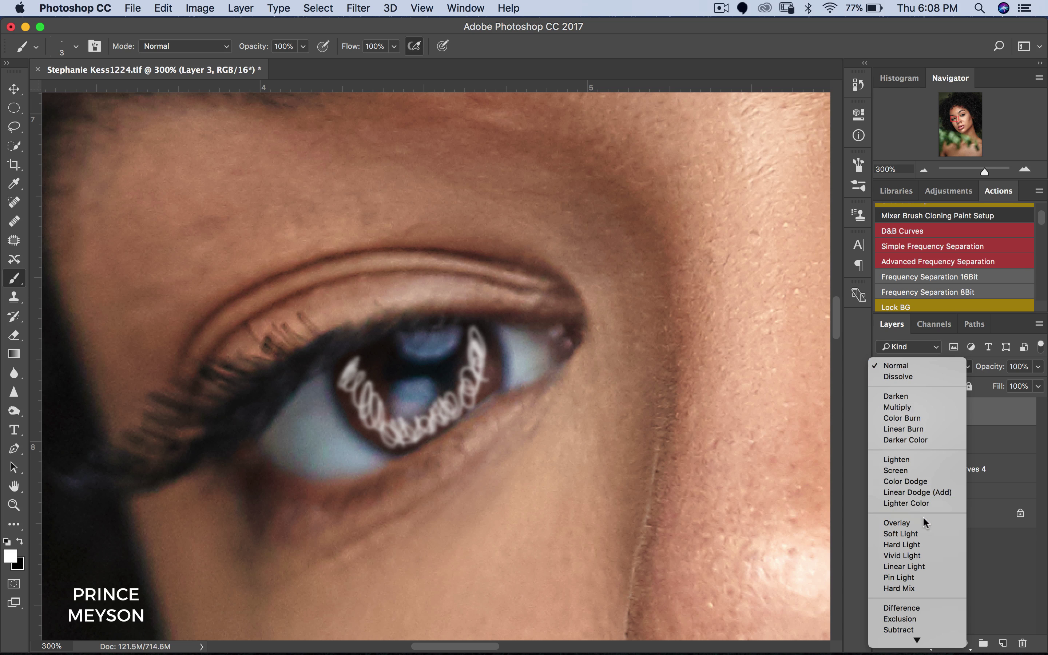
pyautogui.click(917, 536)
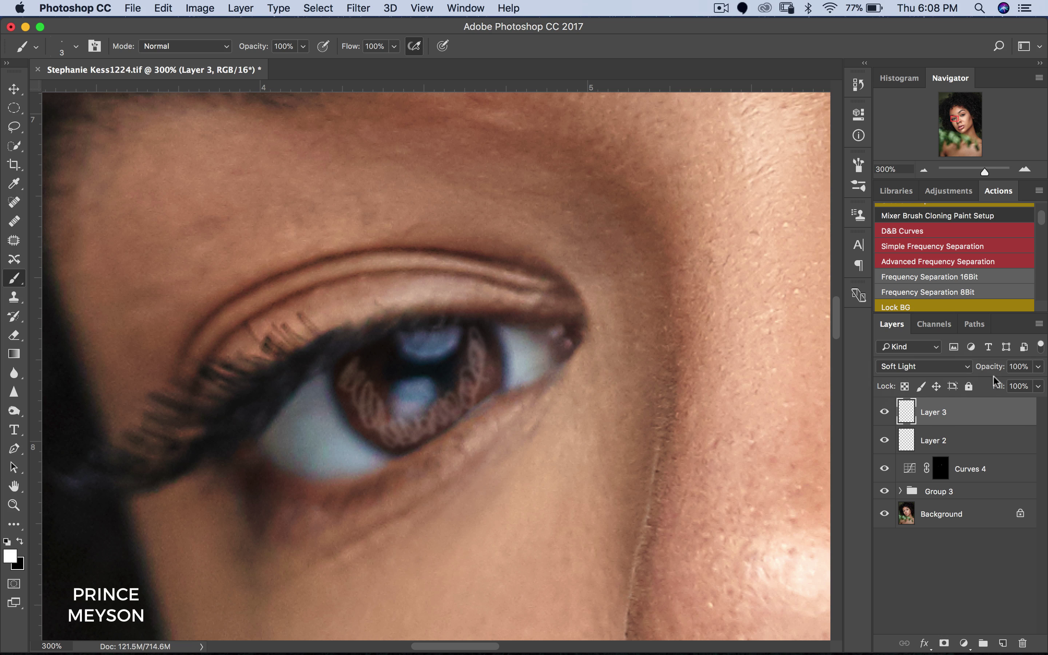
# Step: Set the opacity of Layer 2, the scribble on the eye on the image's right, to 54%
pyautogui.press('z')
pyautogui.keyDown('alt'); pyautogui.click(661, 412); pyautogui.keyUp('alt')
pyautogui.keyDown('alt'); pyautogui.click(662, 413); pyautogui.keyUp('alt')
pyautogui.keyDown('alt'); pyautogui.click(662, 415); pyautogui.keyUp('alt')
pyautogui.keyDown('alt'); pyautogui.click(663, 416); pyautogui.keyUp('alt')
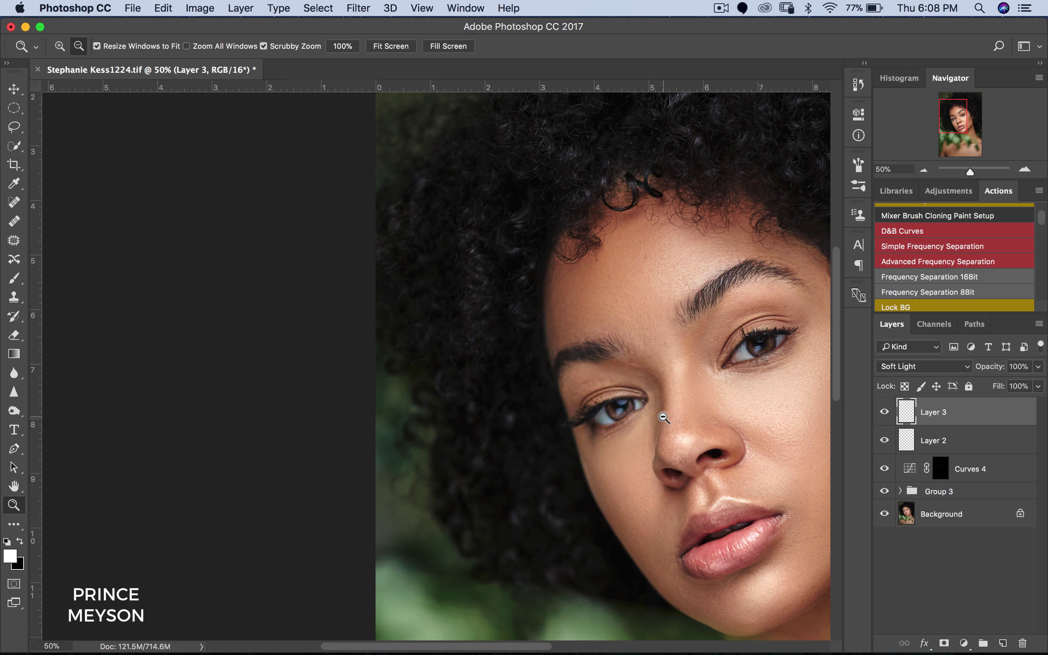
pyautogui.keyDown('alt'); pyautogui.click(665, 418); pyautogui.keyUp('alt')
pyautogui.keyDown('alt'); pyautogui.click(667, 416); pyautogui.keyUp('alt')
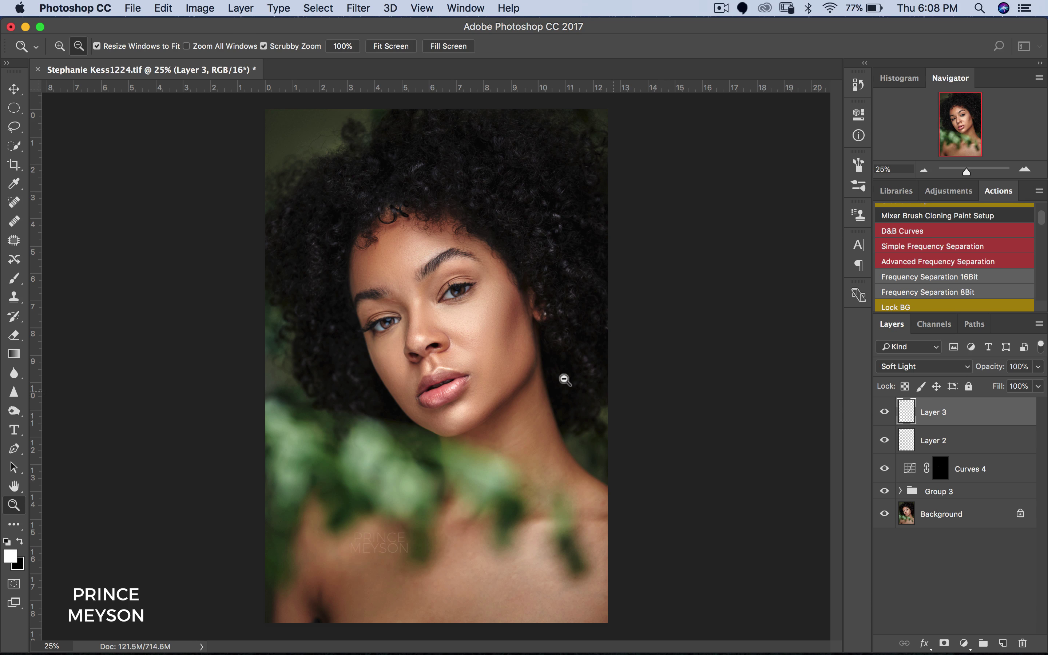
pyautogui.click(460, 349)
pyautogui.press('b')
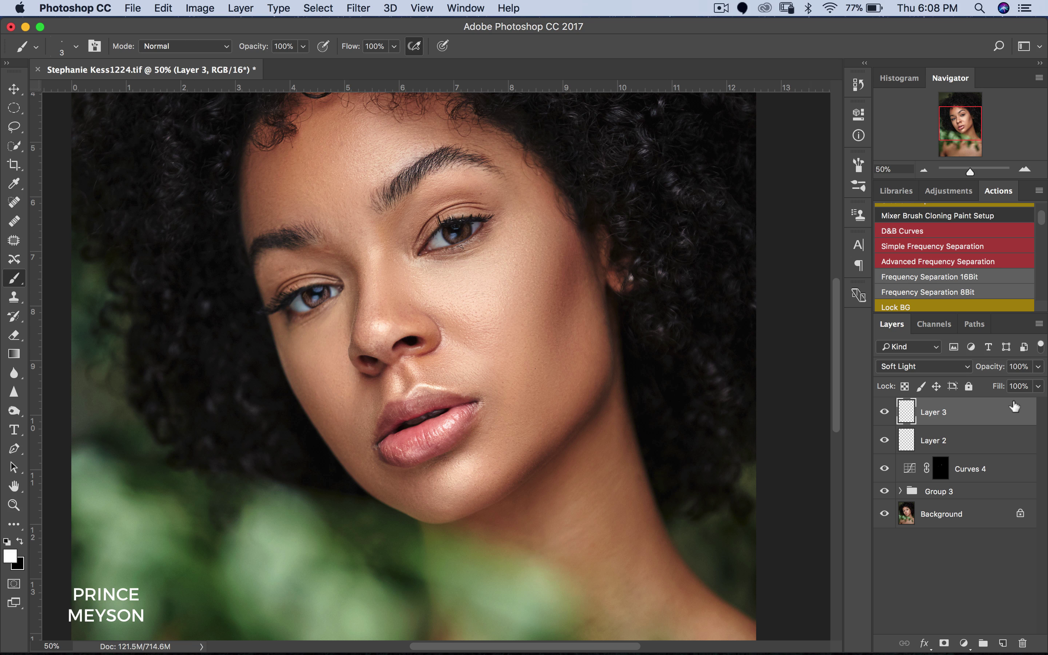
pyautogui.click(971, 439)
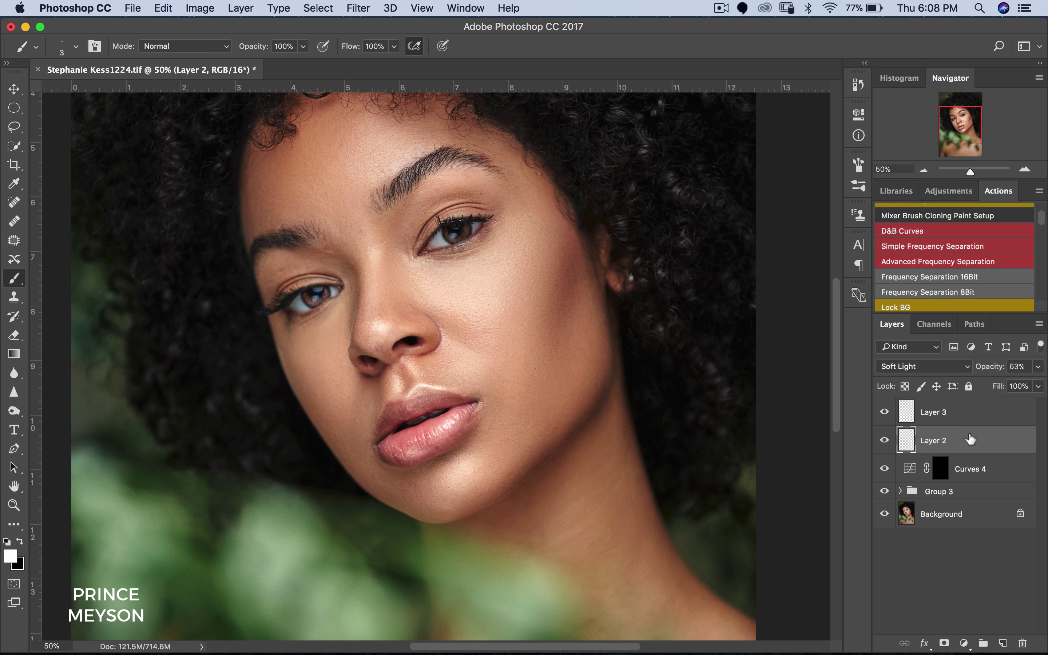
pyautogui.click(1039, 367)
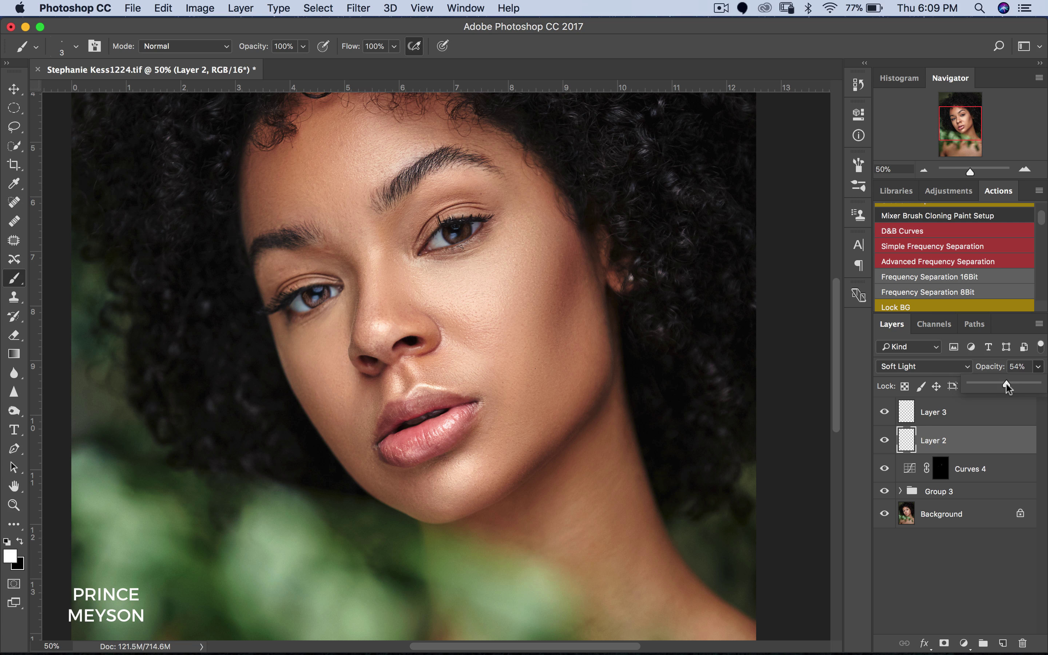
# Step: Set the opacity of Layer 3, the scribble on the eye on the image's left, to 43%
pyautogui.click(982, 415)
pyautogui.moveTo(1029, 376); pyautogui.dragTo(985, 387)
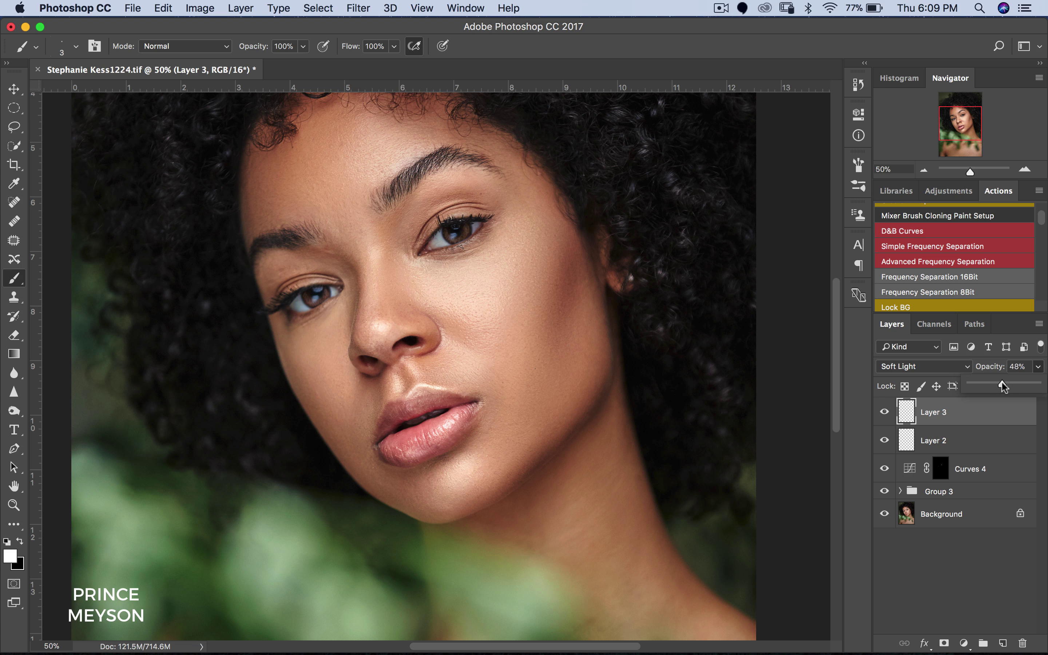
pyautogui.moveTo(1000, 384); pyautogui.dragTo(1000, 384)
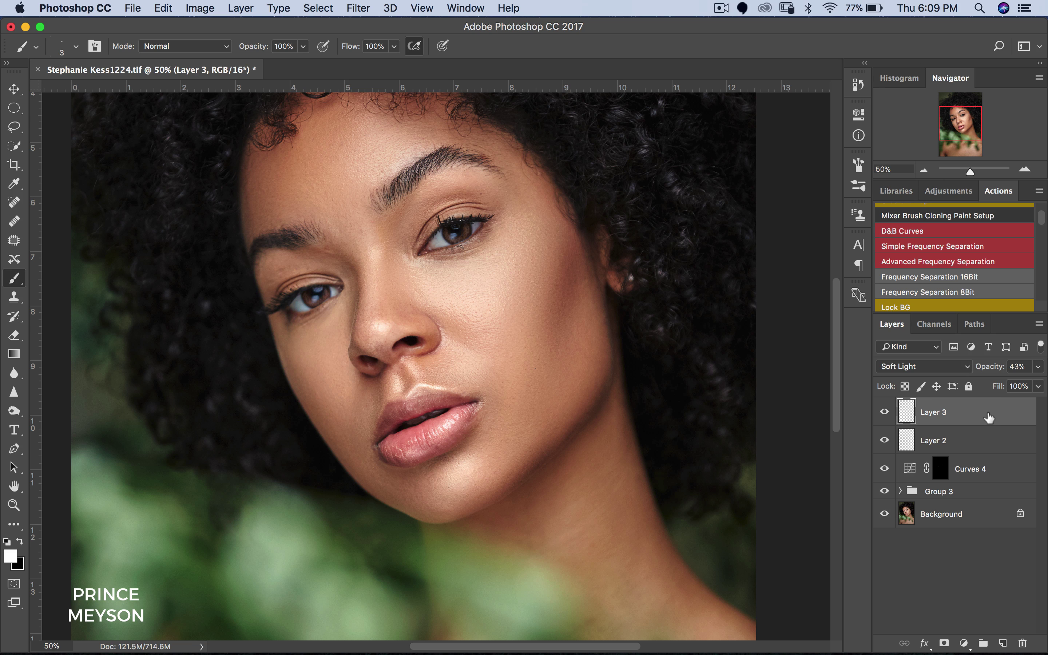
# Step: Group Layer 3, Layer 2 and Curves 4 and name the group Eyes
pyautogui.keyDown('shift'); pyautogui.click(980, 468); pyautogui.keyUp('shift')
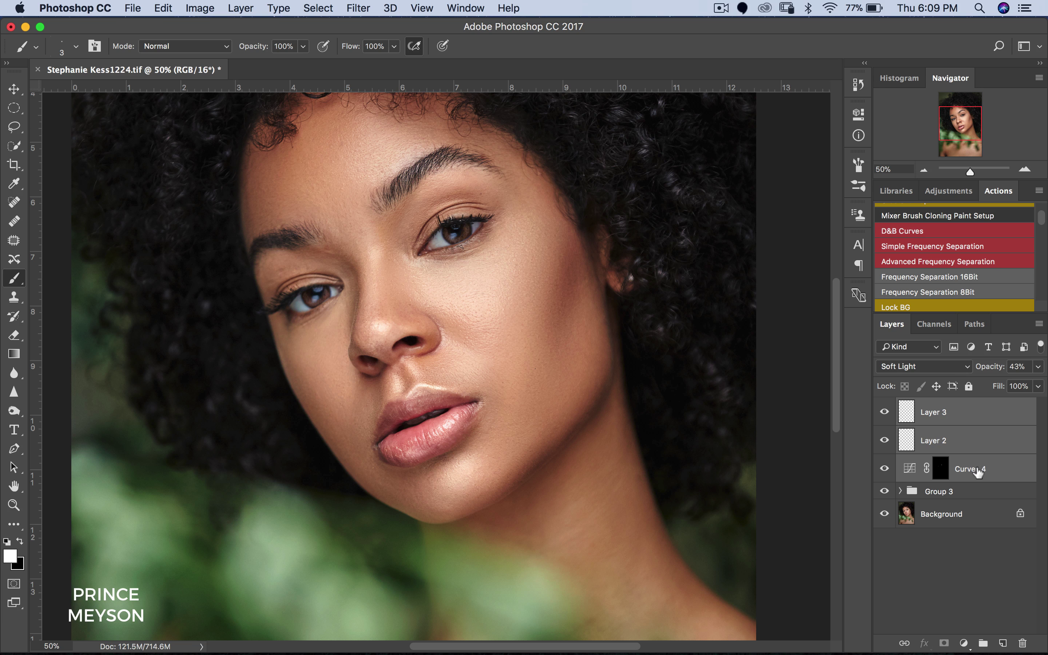
pyautogui.press('super+g')
pyautogui.doubleClick(938, 407)
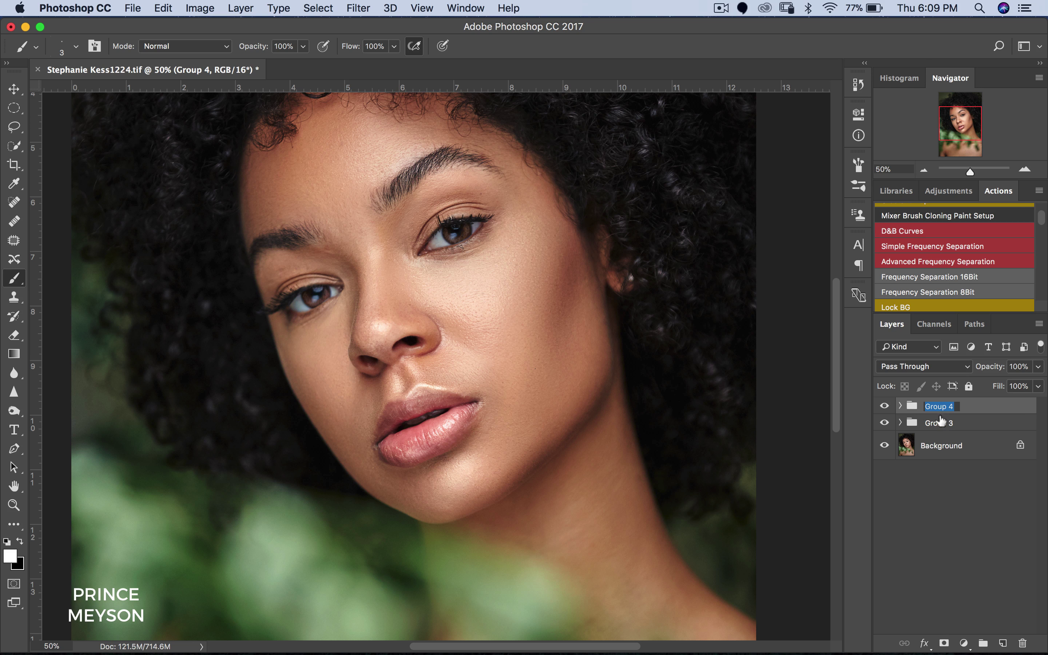
pyautogui.write('Eyes')
pyautogui.press('Return')
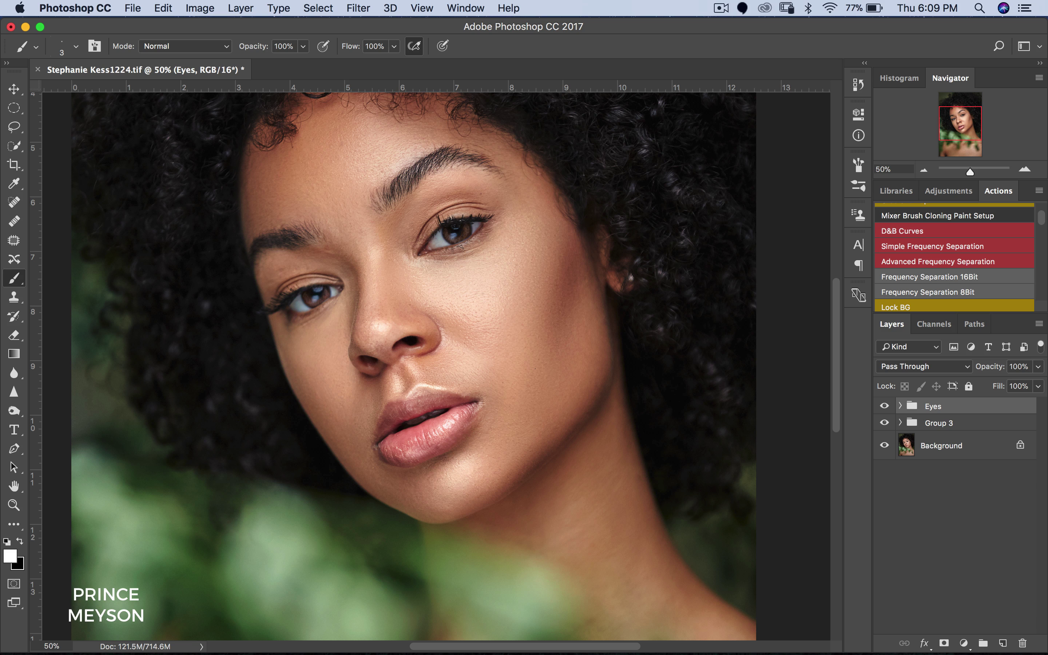
# Step: Compare the portrait with the Eyes group hidden and shown, both close up and at full-image view
pyautogui.press('super+comma')
pyautogui.press('super+comma')
pyautogui.press('super+minus')
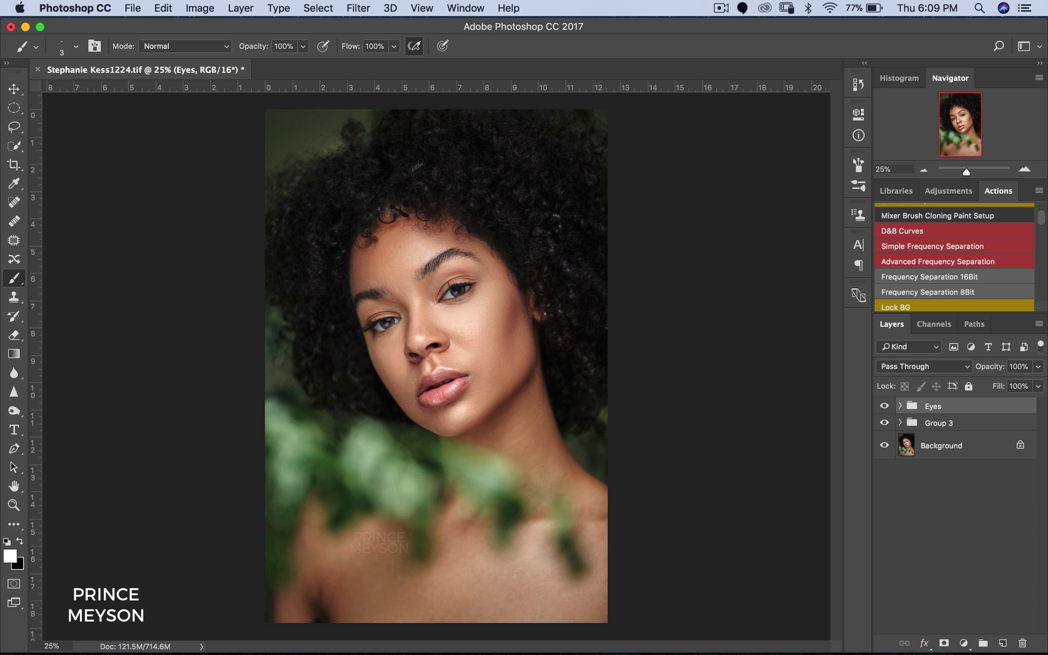
pyautogui.press('super+comma')
pyautogui.press('super+comma')
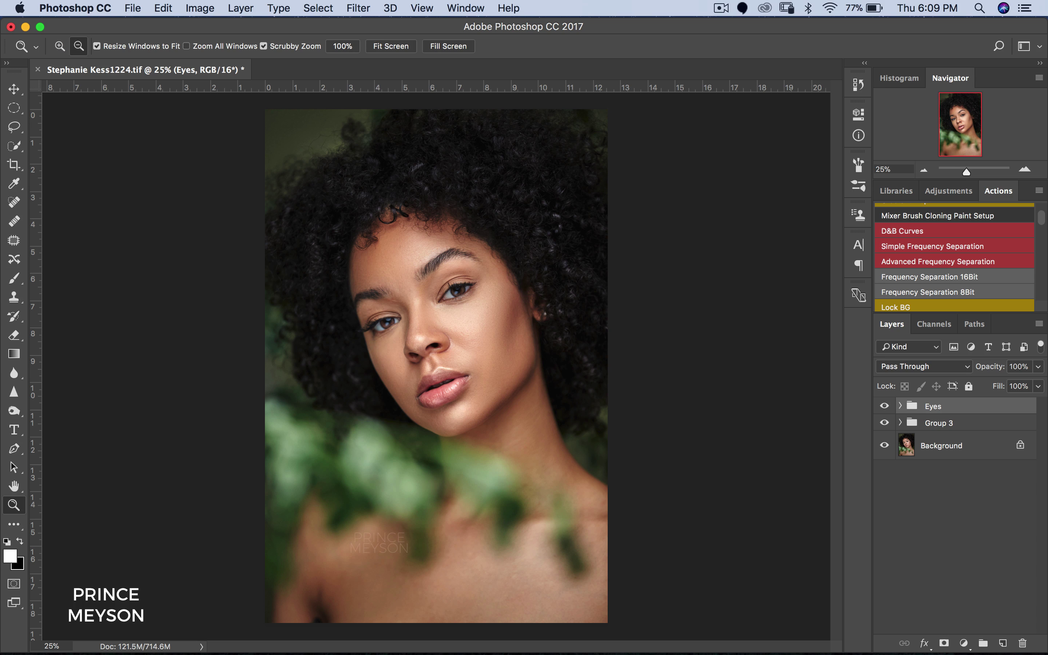
pyautogui.press('super+equal')
pyautogui.press('super+equal')
pyautogui.press('super+equal')
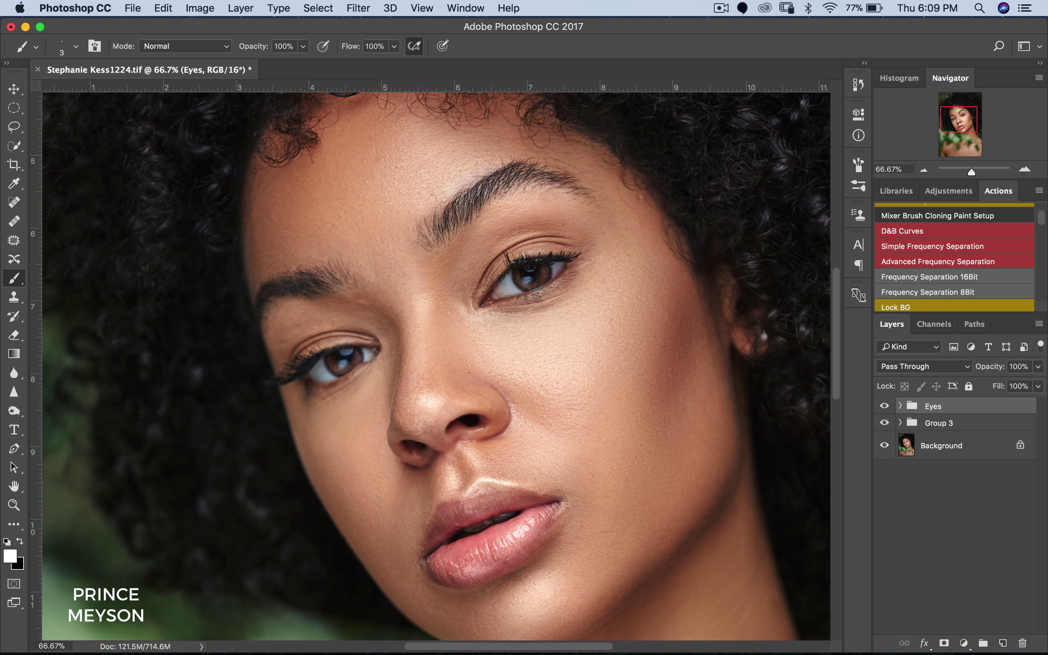
pyautogui.press('super+comma')
pyautogui.press('super+comma')
# Step: Add a Hue/Saturation adjustment above Layer 3 in the Eyes group with Saturation +31, and invert its mask to black
pyautogui.click(900, 406)
pyautogui.click(944, 429)
pyautogui.click(964, 643)
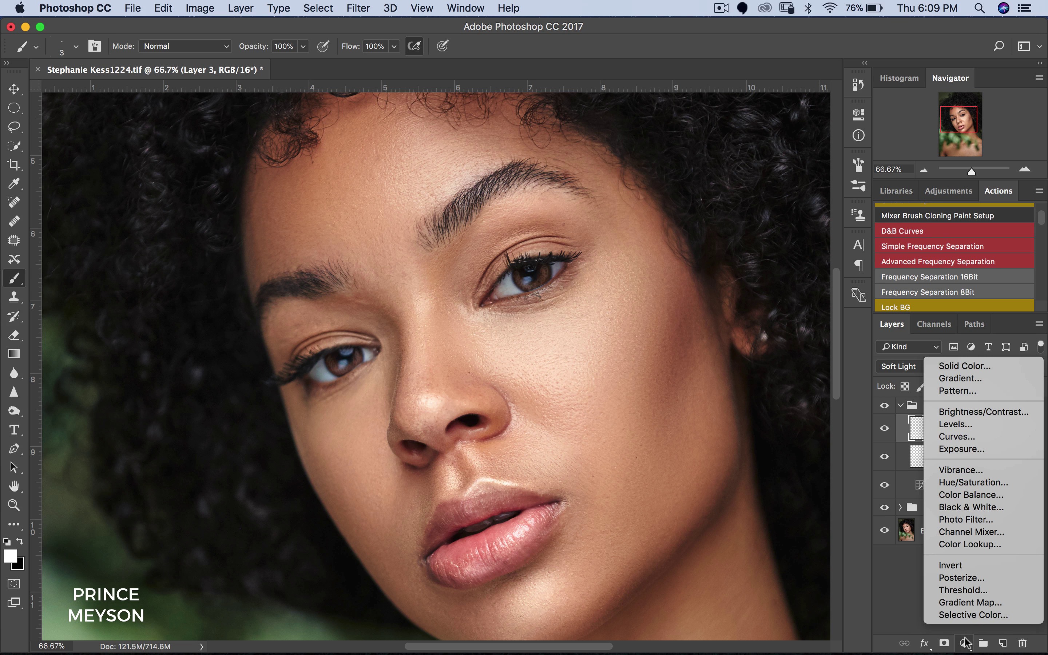
pyautogui.click(974, 482)
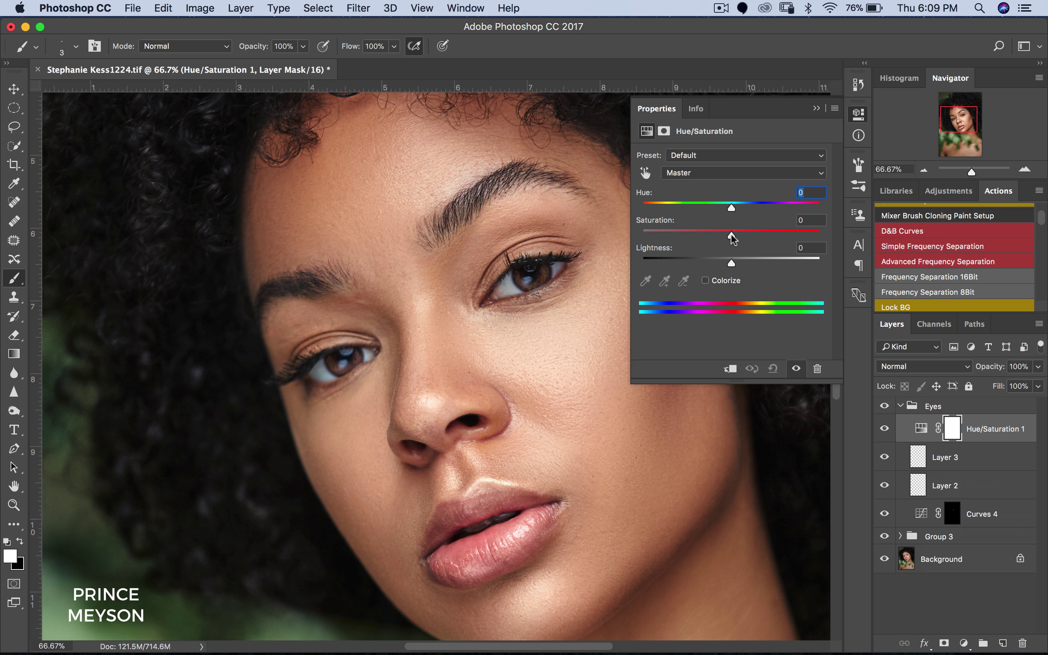
pyautogui.moveTo(731, 234); pyautogui.dragTo(756, 235)
pyautogui.press('super+i')
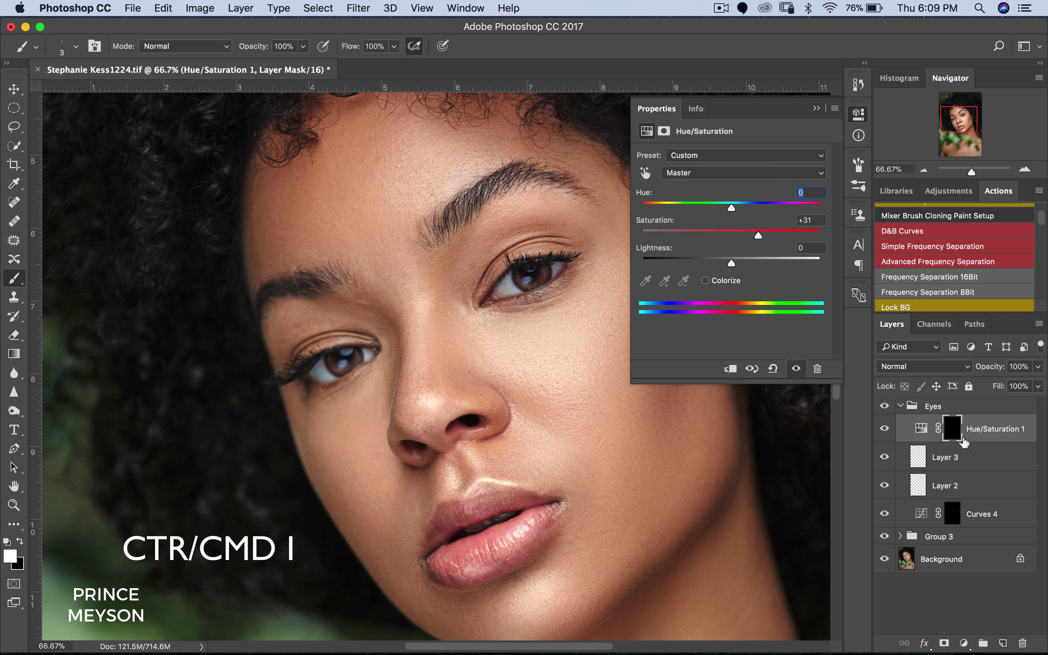
# Step: Set a soft brush to 50 px and paint white over both irises on the Hue/Saturation mask
pyautogui.click(76, 46)
pyautogui.write('150')
pyautogui.press('Return')
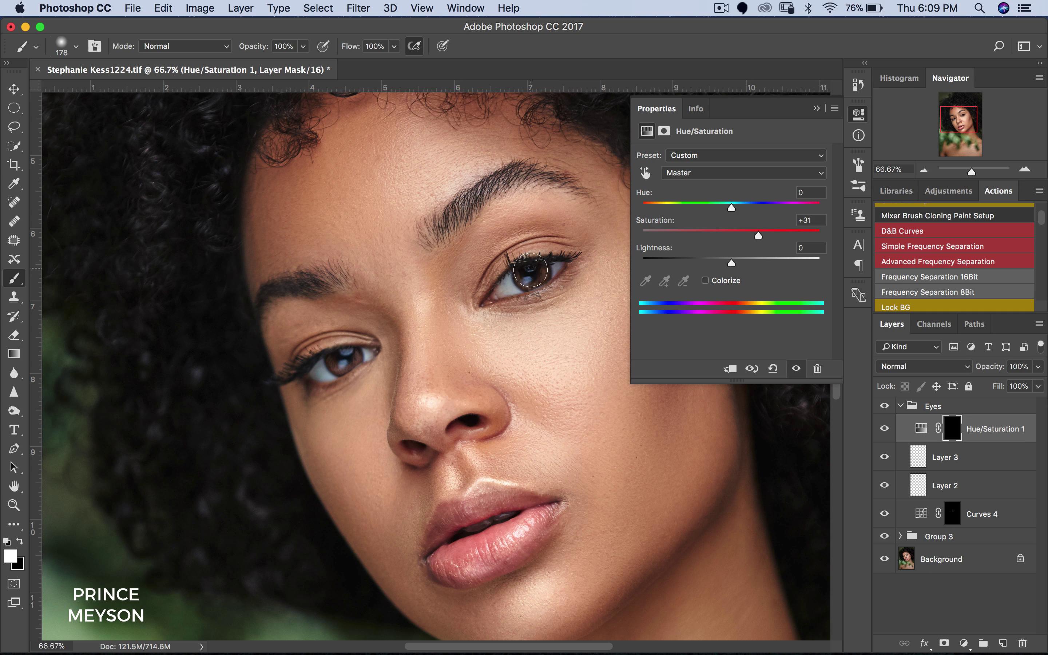
pyautogui.press('[')
pyautogui.press('[')
pyautogui.press('[')
pyautogui.press('[')
pyautogui.press('[')
pyautogui.press('[')
# Step: Compare the eyes with the Hue/Saturation layer hidden and shown, and inspect them closer
pyautogui.keyDown('alt'); pyautogui.click(550, 375); pyautogui.keyUp('alt')
pyautogui.keyDown('alt'); pyautogui.click(566, 382); pyautogui.keyUp('alt')
pyautogui.keyDown('alt'); pyautogui.click(569, 382); pyautogui.keyUp('alt')
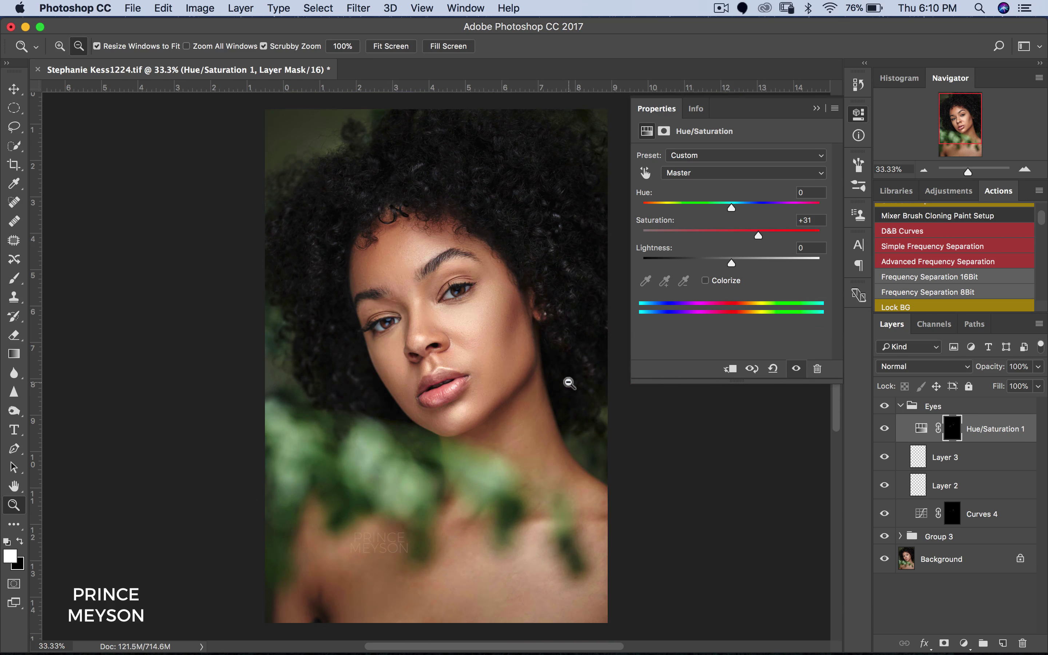
pyautogui.click(884, 429)
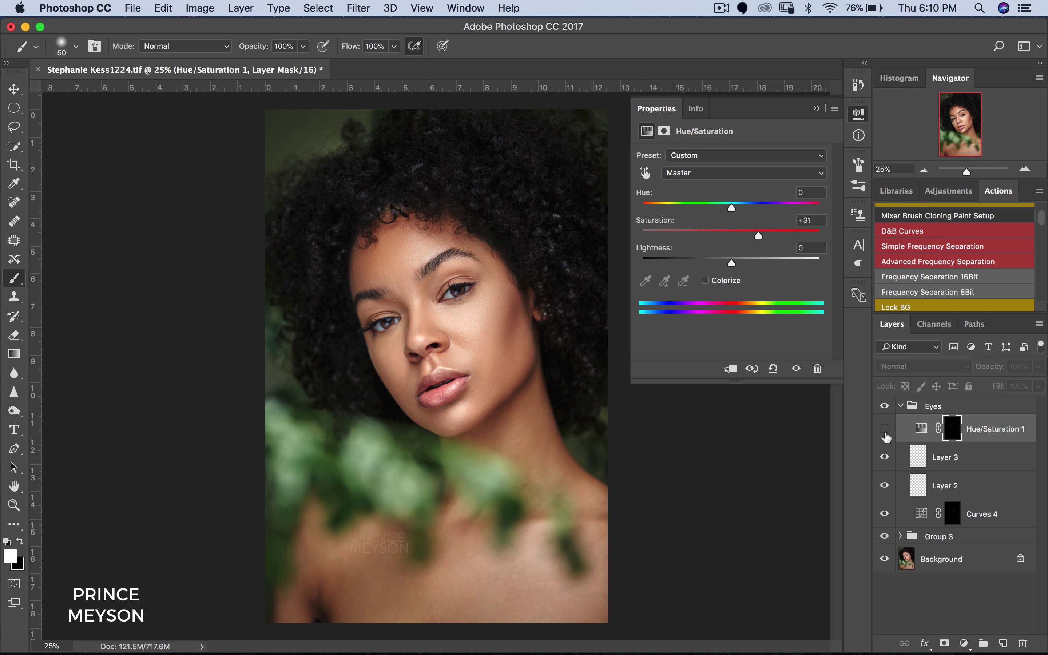
pyautogui.click(885, 431)
pyautogui.keyDown('super'); pyautogui.click(478, 271); pyautogui.keyUp('super')
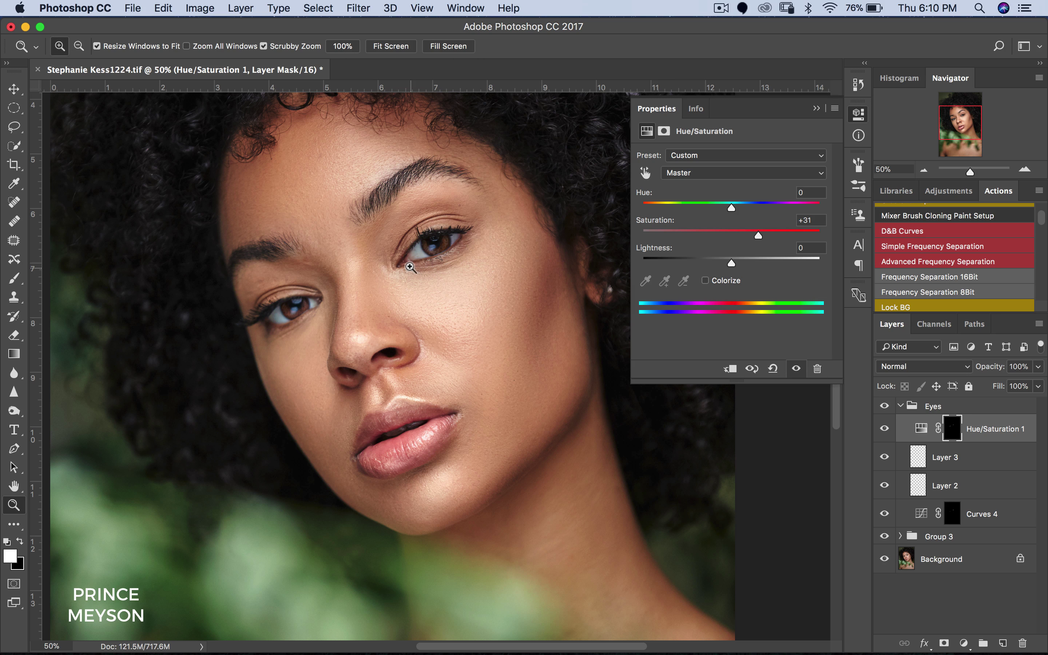
# Step: Set the hue of the Hue/Saturation 1 adjustment to +9
pyautogui.keyDown('super'); pyautogui.click(439, 273); pyautogui.keyUp('super')
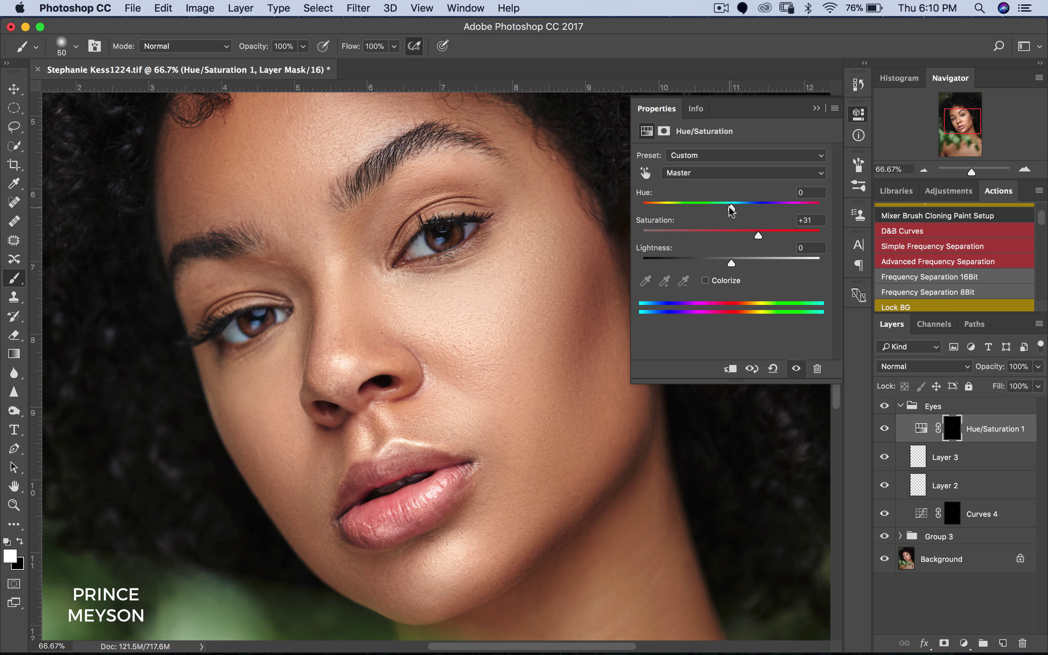
pyautogui.moveTo(731, 210)
pyautogui.mouseDown()
pyautogui.moveTo(700, 211)
pyautogui.moveTo(751, 211)
pyautogui.moveTo(739, 211)
pyautogui.mouseUp()
# Step: Compare the portrait with the Eyes group hidden and shown, at full-image view and closer on the face
pyautogui.keyDown('alt'); pyautogui.click(489, 289); pyautogui.keyUp('alt')
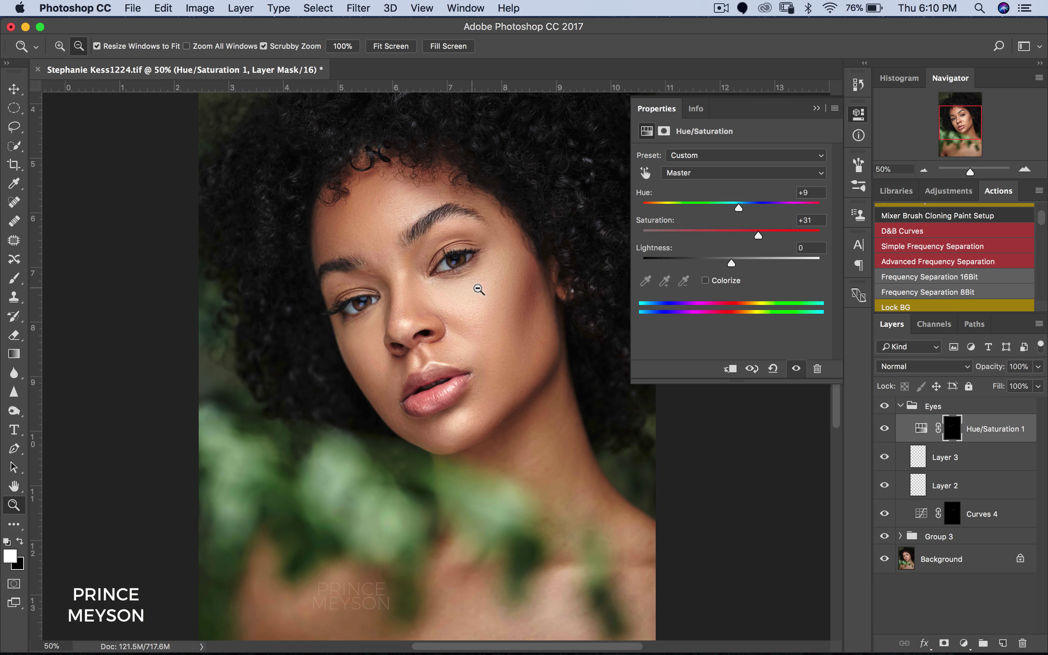
pyautogui.keyDown('alt'); pyautogui.click(490, 289); pyautogui.keyUp('alt')
pyautogui.keyDown('alt'); pyautogui.click(490, 289); pyautogui.keyUp('alt')
pyautogui.press('b')
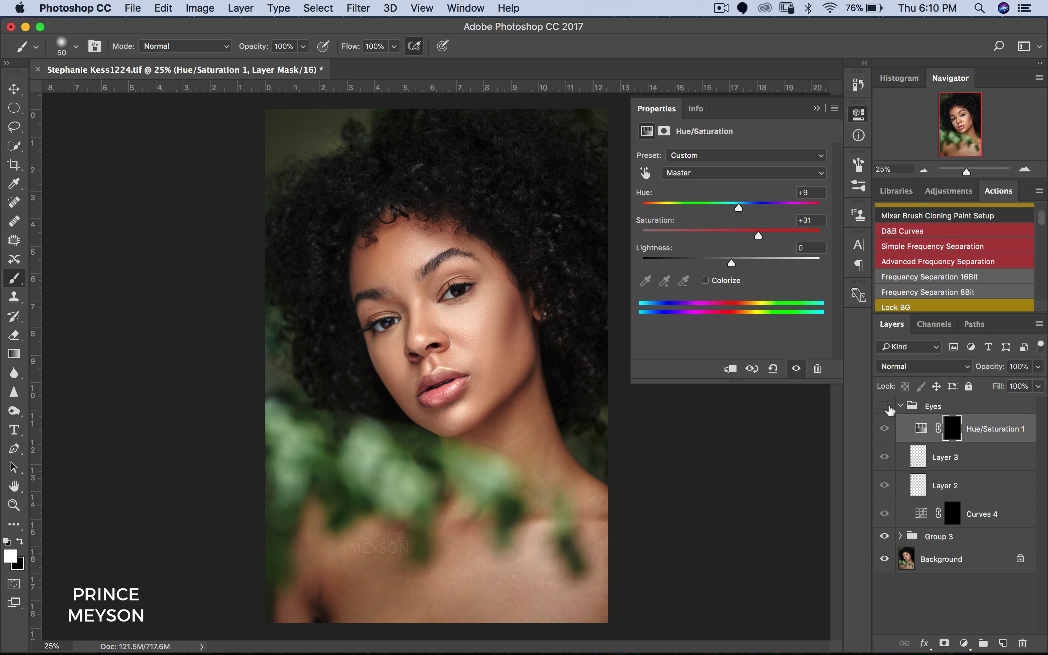
pyautogui.click(885, 406)
pyautogui.press('z')
pyautogui.click(439, 349)
pyautogui.click(439, 350)
pyautogui.press('b')
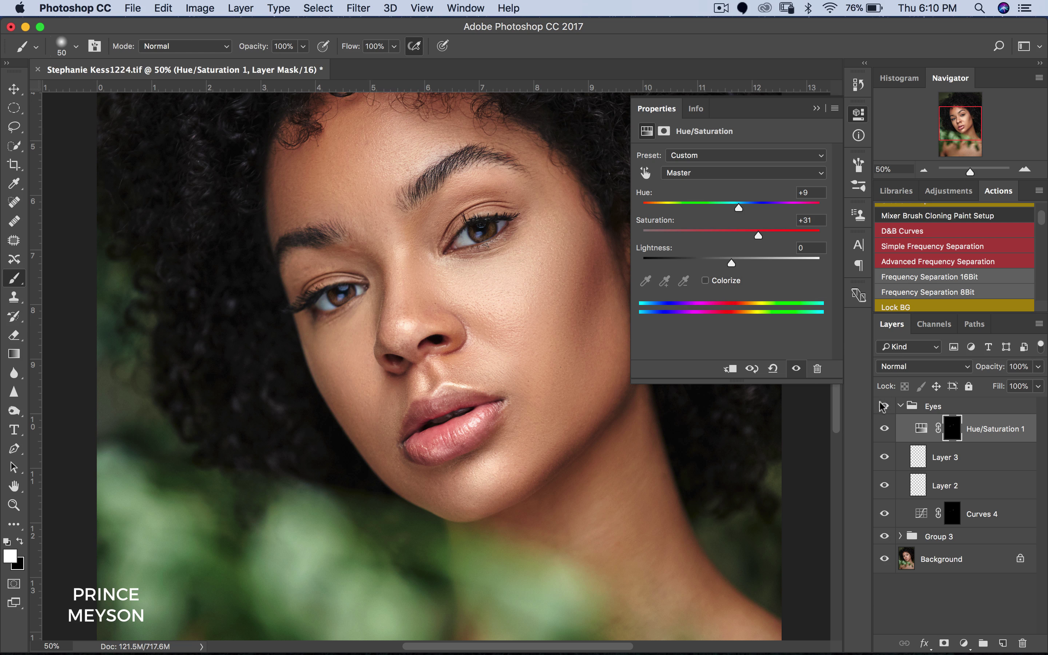
pyautogui.click(884, 406)
pyautogui.click(885, 406)
pyautogui.click(885, 407)
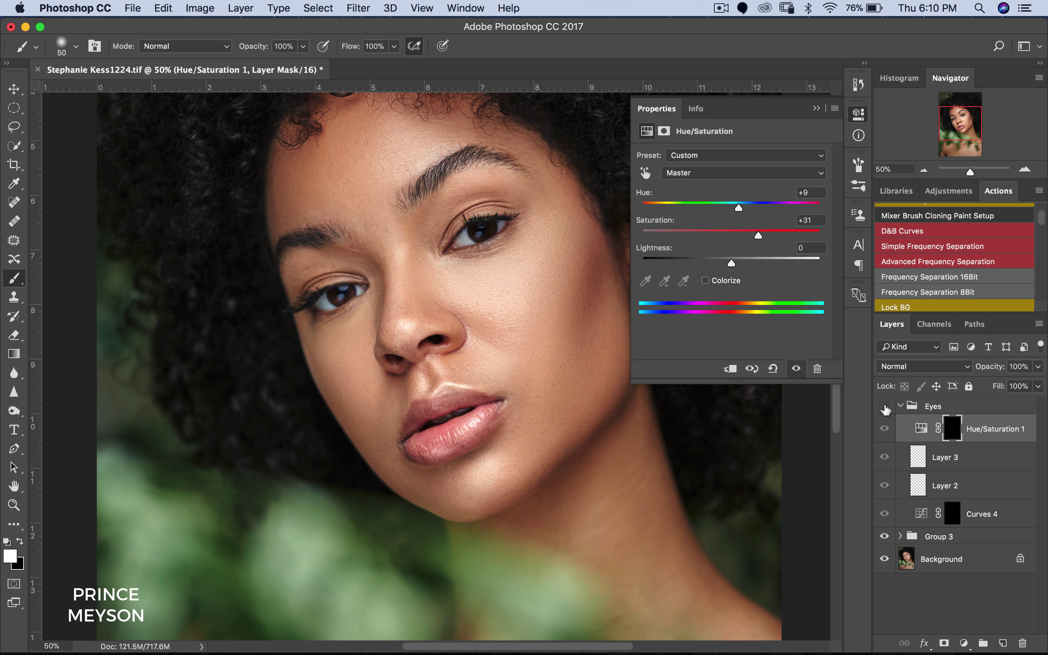
pyautogui.click(885, 407)
pyautogui.click(884, 407)
pyautogui.click(885, 407)
pyautogui.click(884, 408)
pyautogui.click(885, 407)
pyautogui.click(816, 108)
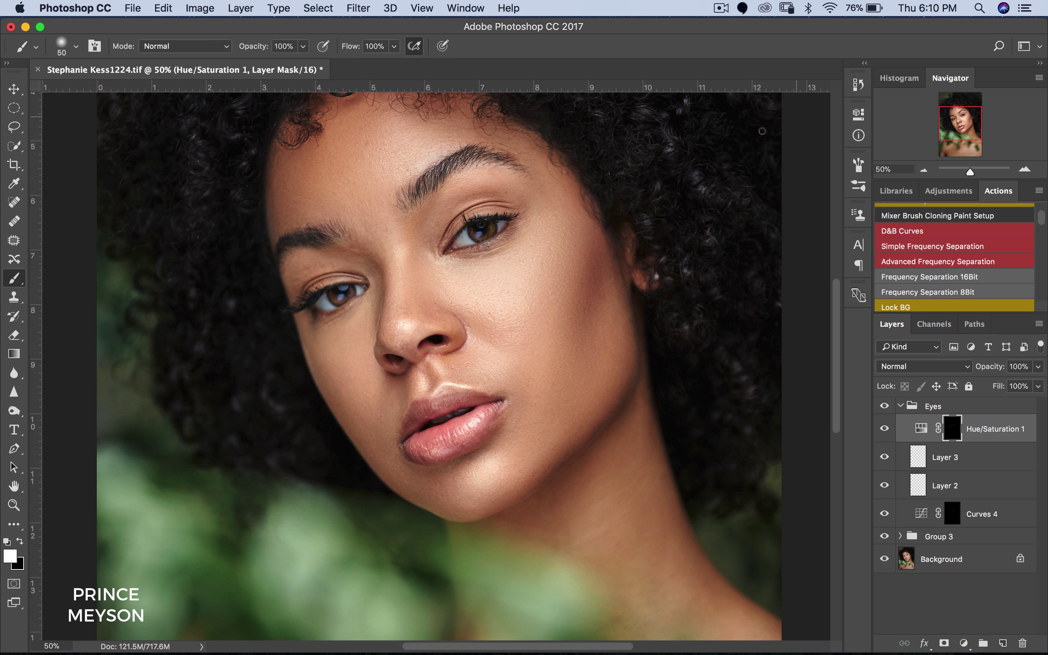
# Step: Try targeting the iris colour range by sampling the eye in a second Hue/Saturation adjustment, and delete that layer
pyautogui.press('z')
pyautogui.keyDown('alt'); pyautogui.click(503, 285); pyautogui.keyUp('alt')
pyautogui.click(506, 287)
pyautogui.press('b')
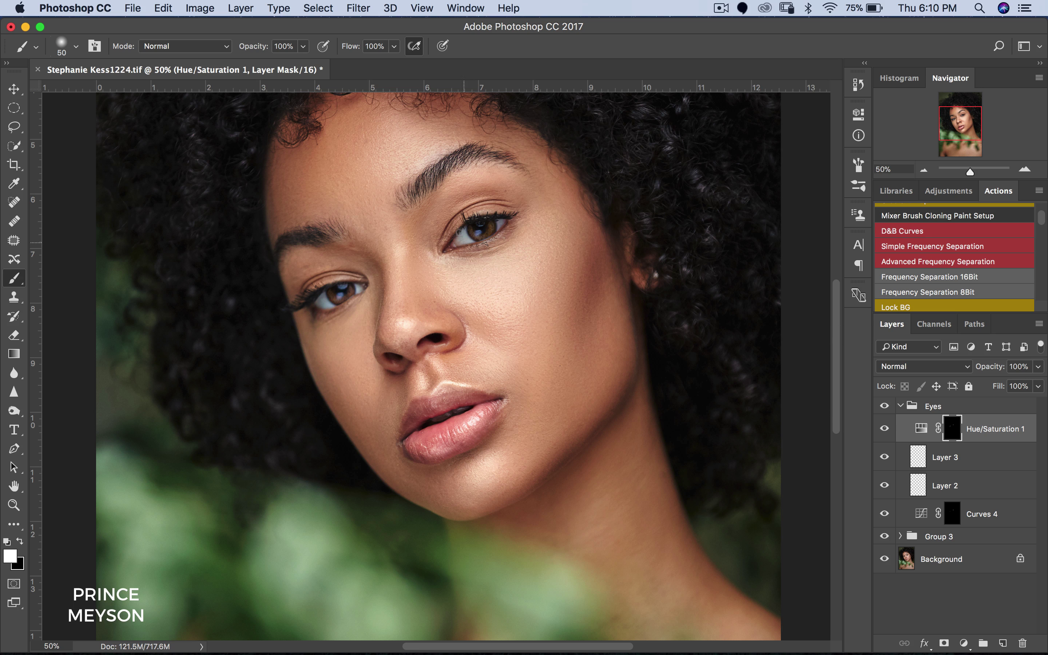
pyautogui.moveTo(468, 235); pyautogui.dragTo(455, 245)
pyautogui.click(964, 643)
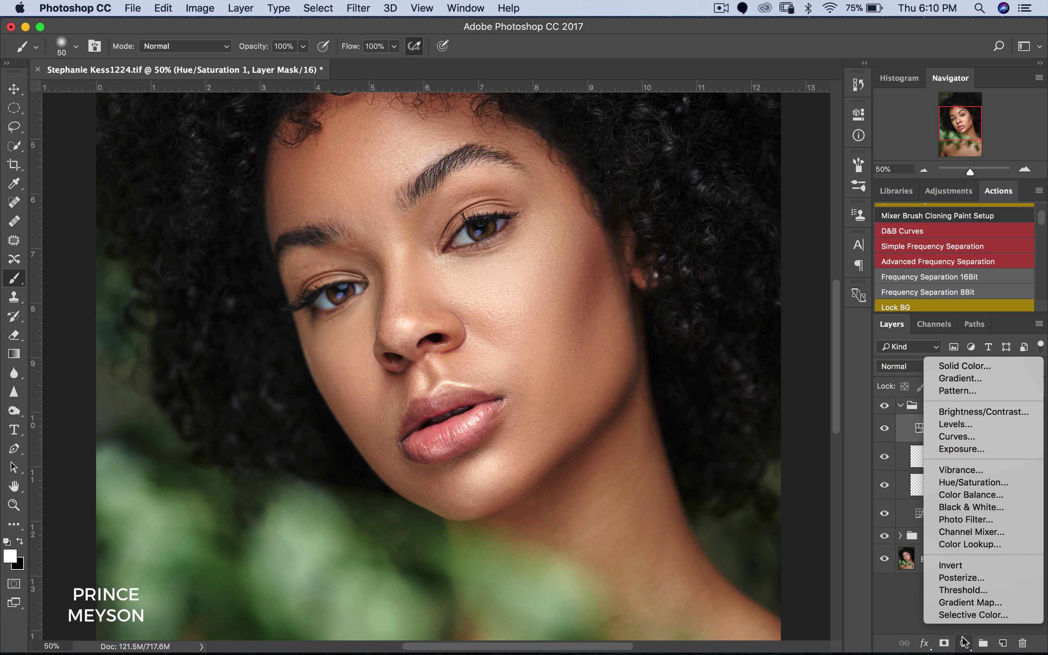
pyautogui.click(964, 643)
pyautogui.click(964, 643)
pyautogui.click(968, 482)
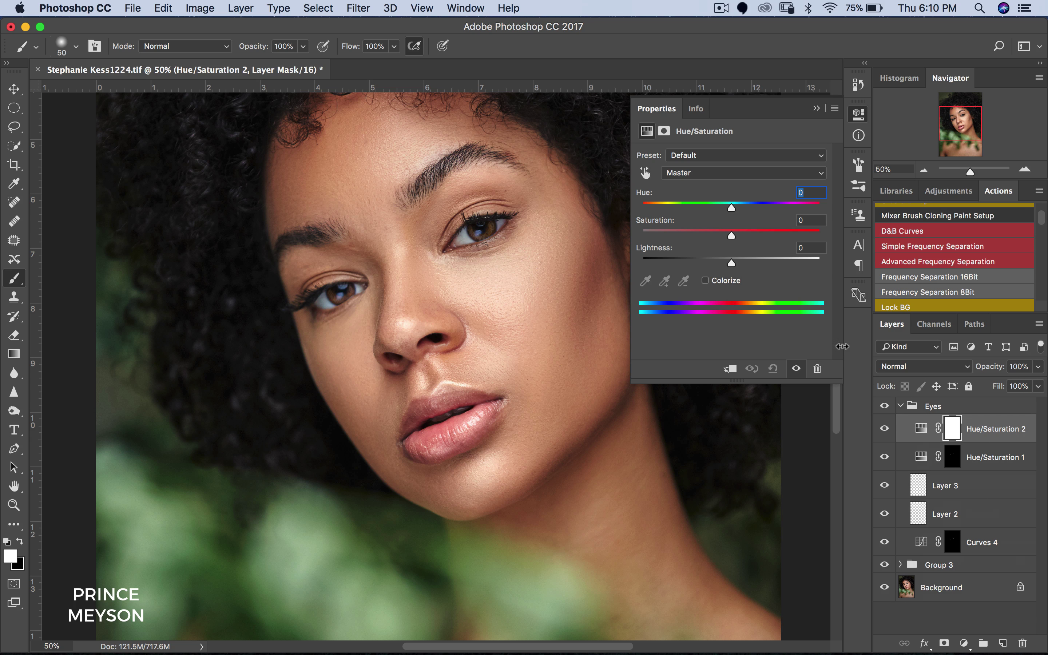
pyautogui.click(645, 173)
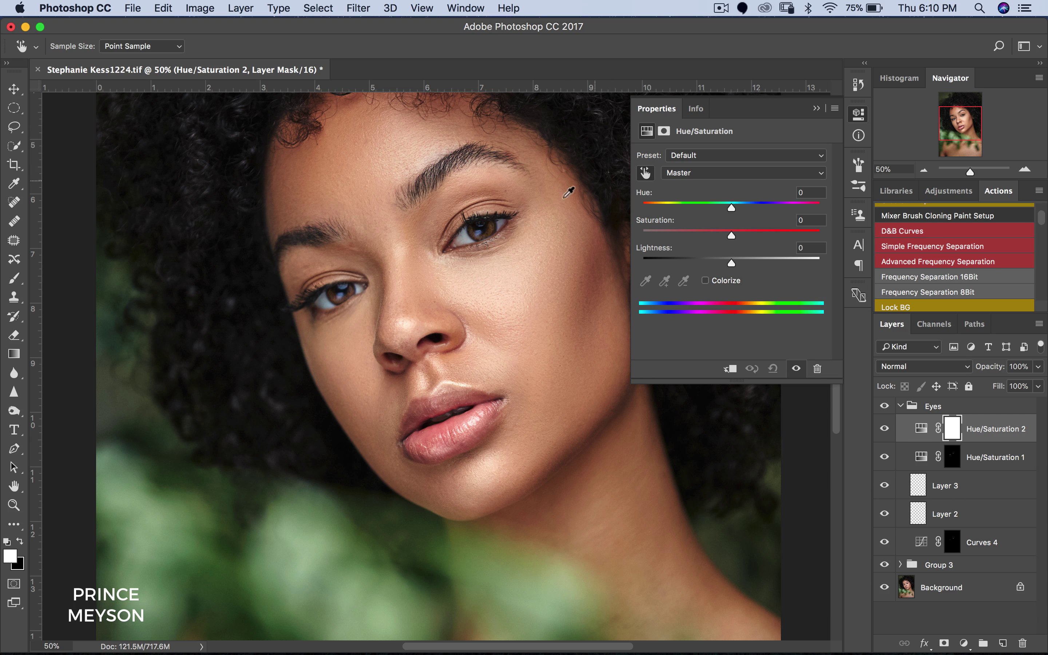
pyautogui.click(465, 235)
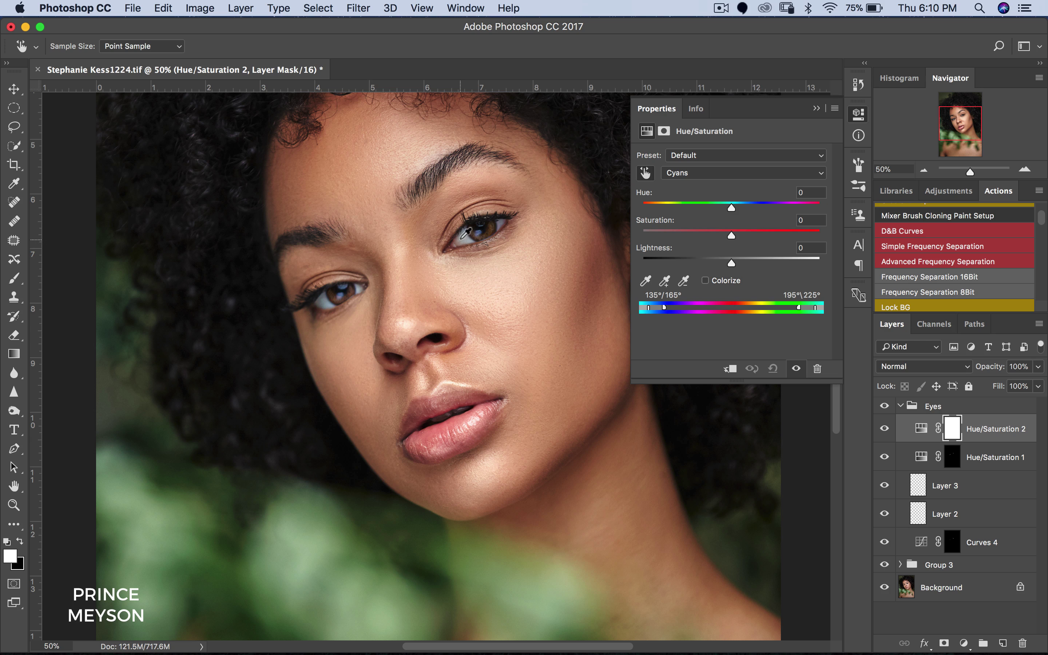
pyautogui.click(464, 234)
pyautogui.click(467, 231)
pyautogui.click(468, 229)
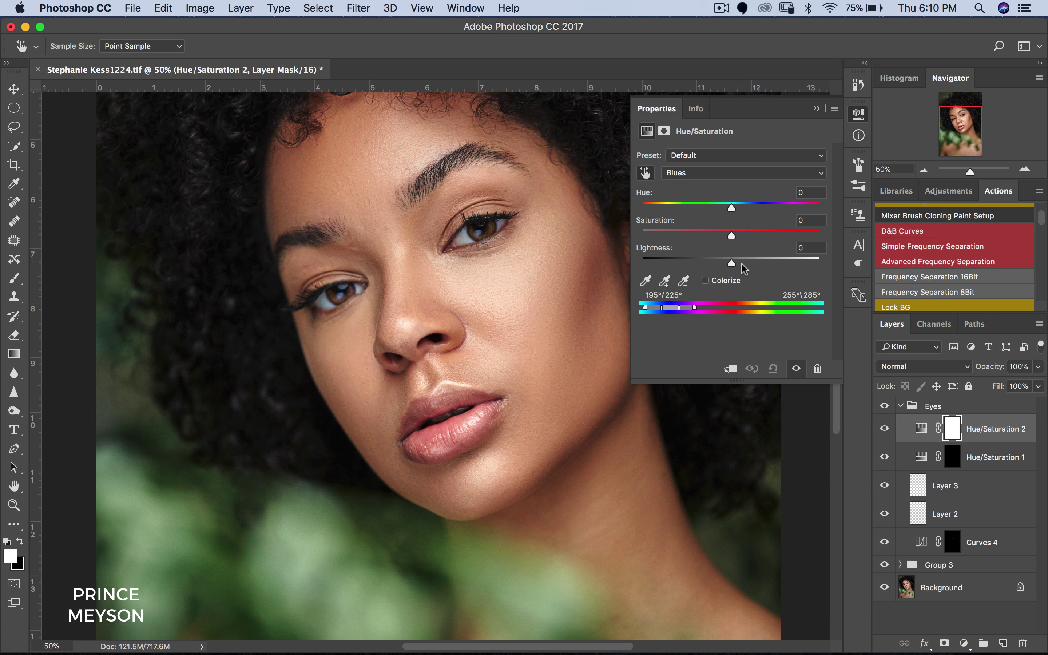
pyautogui.click(817, 108)
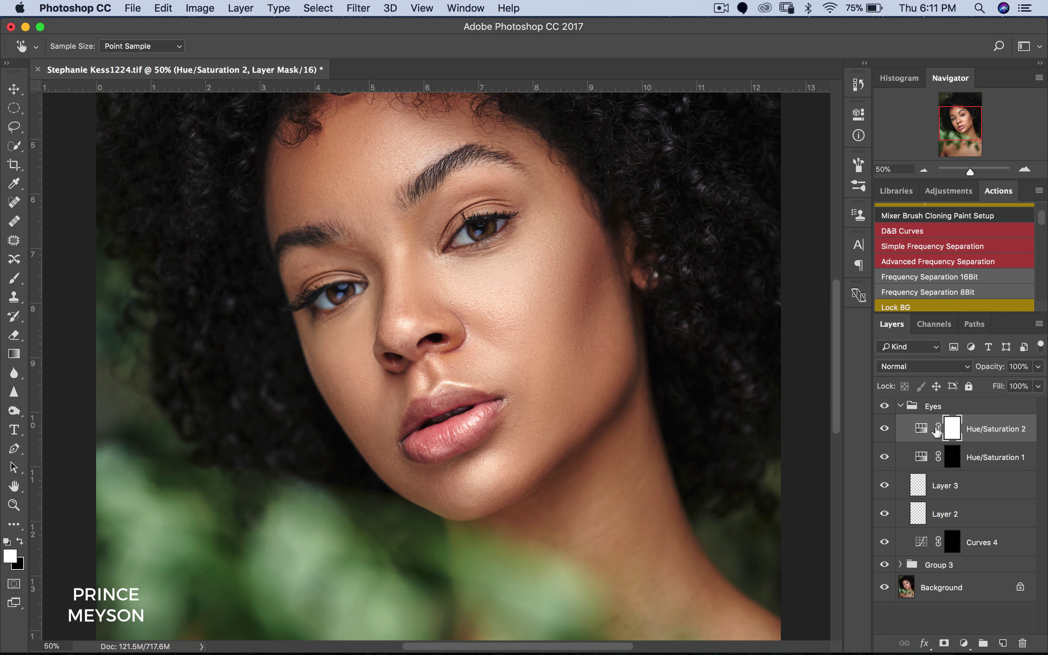
pyautogui.press('BackSpace')
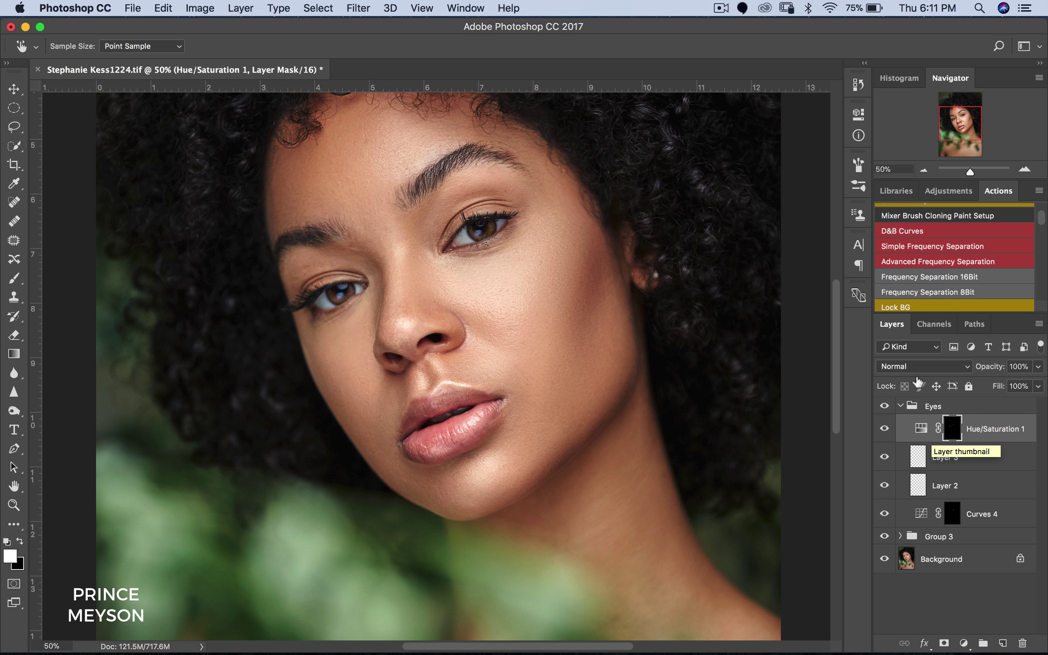
pyautogui.click(884, 414)
pyautogui.click(882, 415)
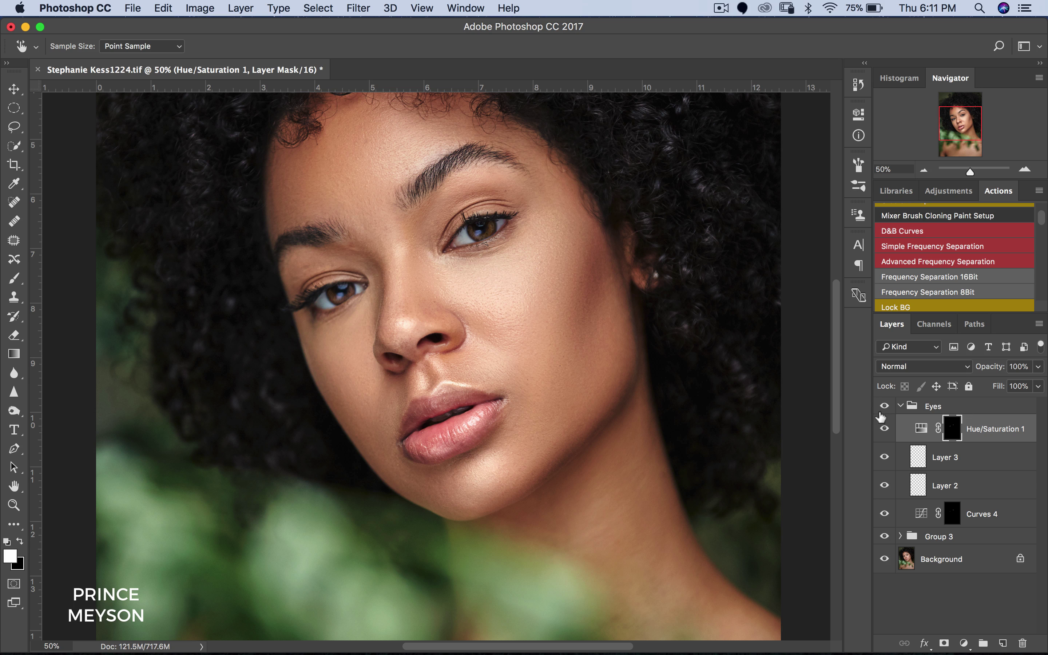
pyautogui.click(900, 407)
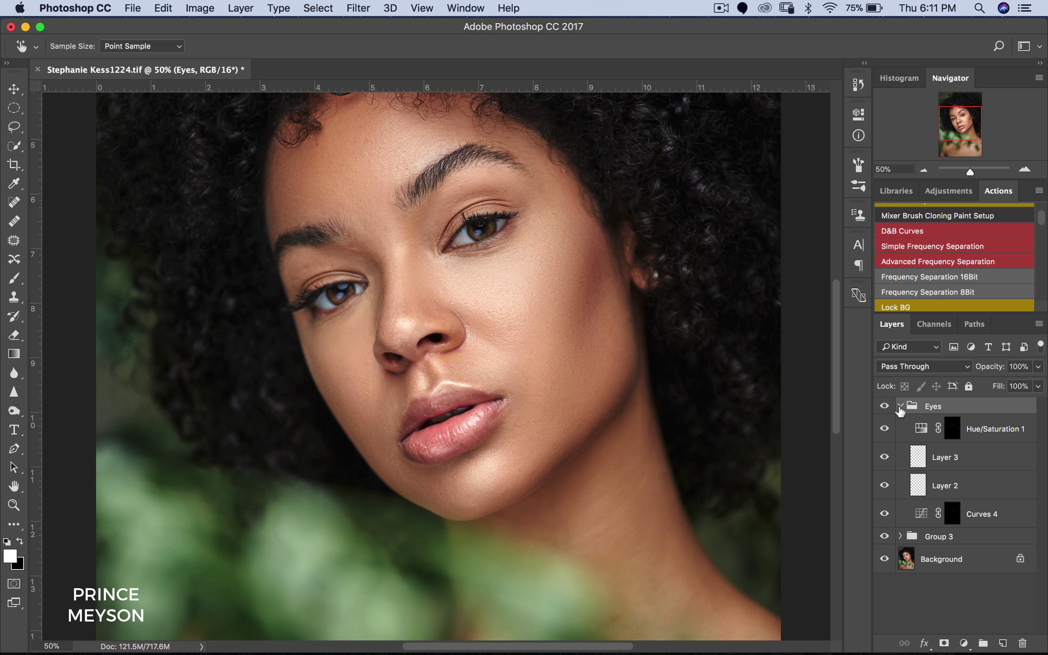
pyautogui.click(900, 408)
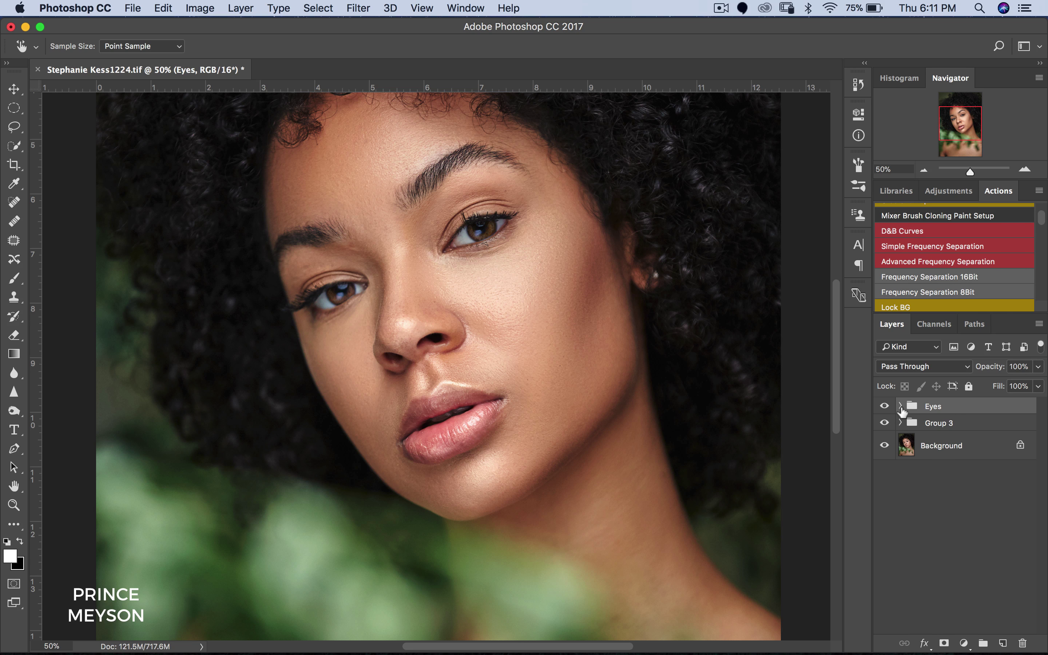
pyautogui.click(901, 405)
# Step: Stamp all visible layers into a new layer directly above Hue/Saturation 1 in the Eyes group
pyautogui.click(1005, 432)
pyautogui.press('b')
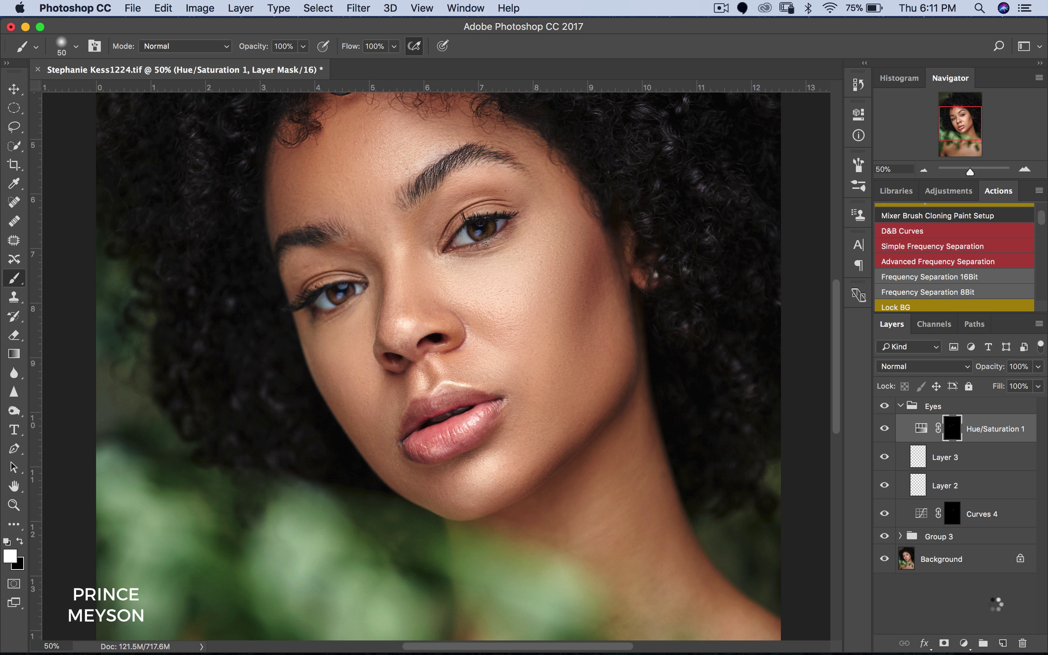
pyautogui.press('super+alt+shift+e')
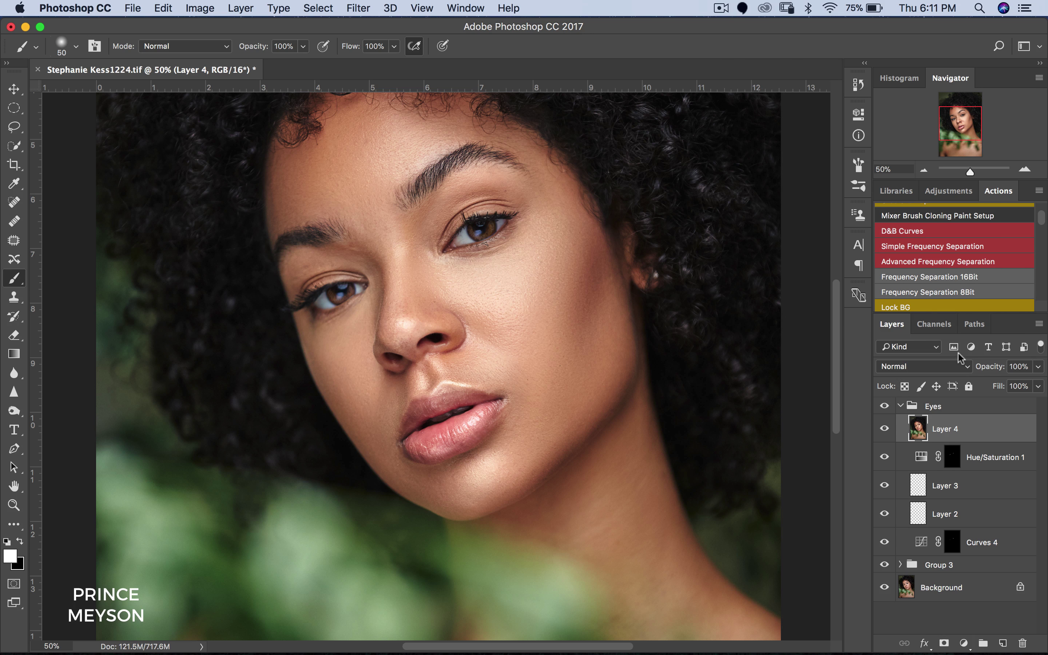
# Step: Lower the stamped layer's contrast to the minimum with a Brightness/Contrast adjustment
pyautogui.click(199, 8)
pyautogui.moveTo(278, 48)
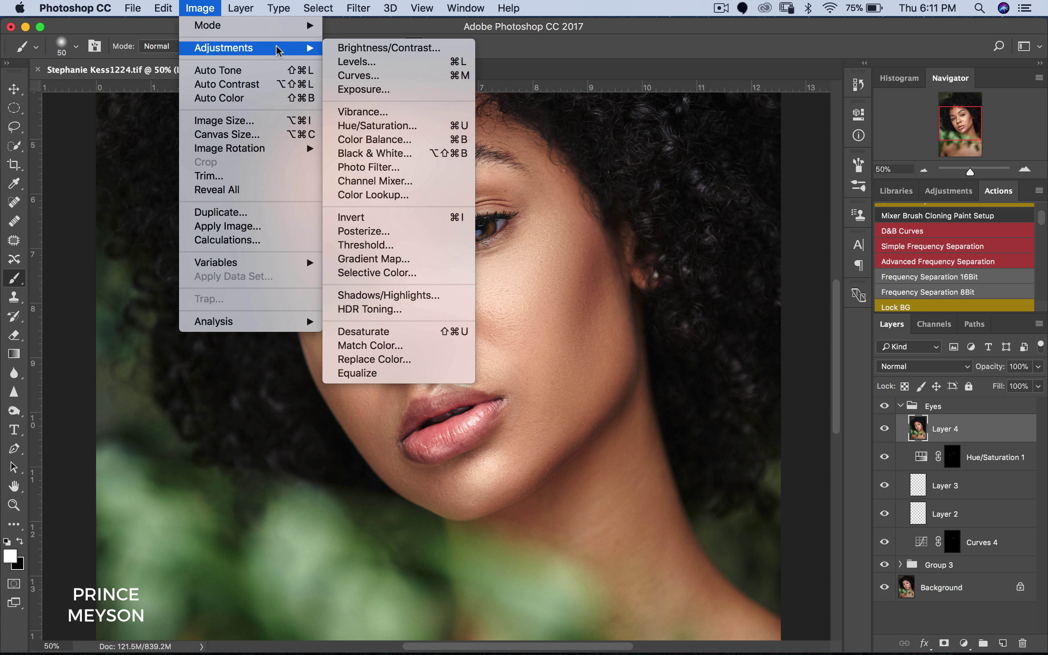
pyautogui.click(404, 48)
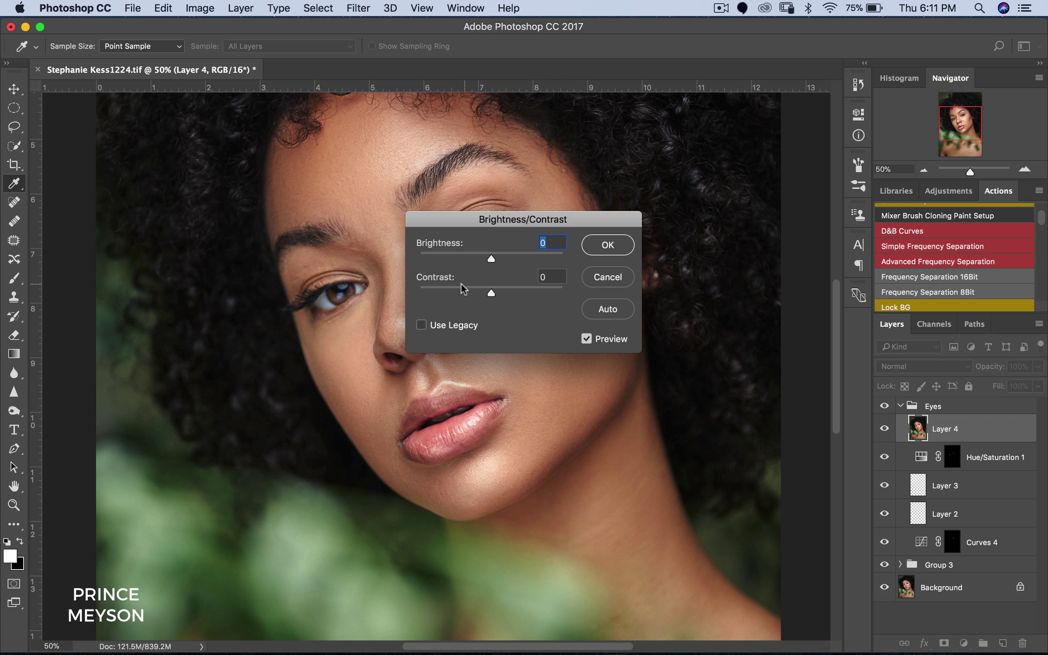
pyautogui.moveTo(491, 293); pyautogui.dragTo(380, 301)
pyautogui.click(608, 245)
pyautogui.press('b')
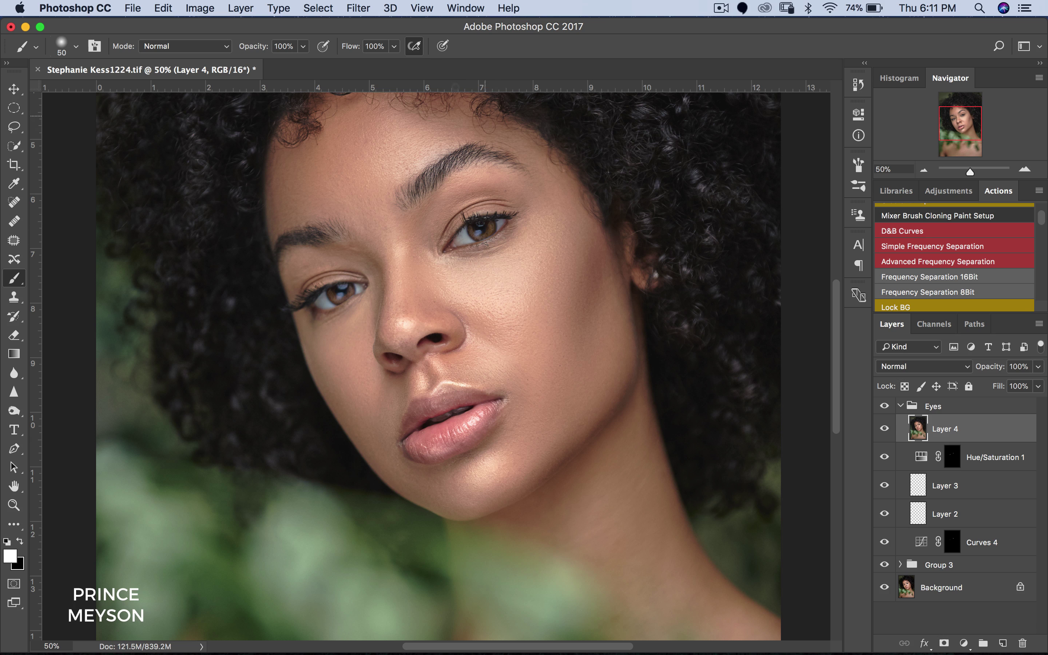
# Step: Apply a High Pass filter with a radius of 1.9 pixels to Layer 4
pyautogui.click(368, 8)
pyautogui.moveTo(494, 305)
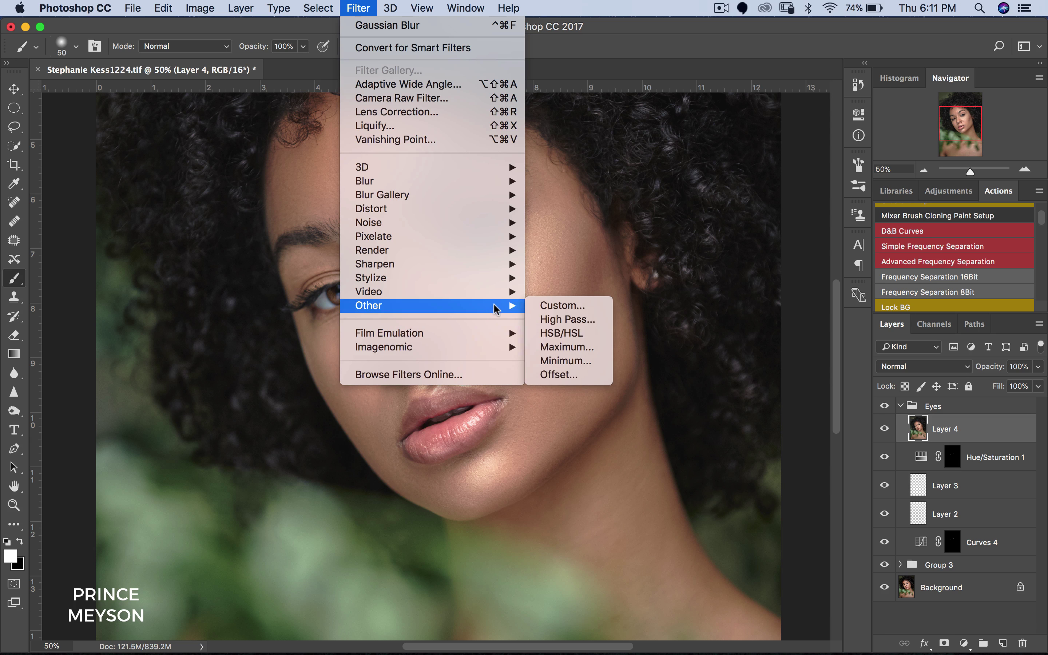
pyautogui.click(572, 320)
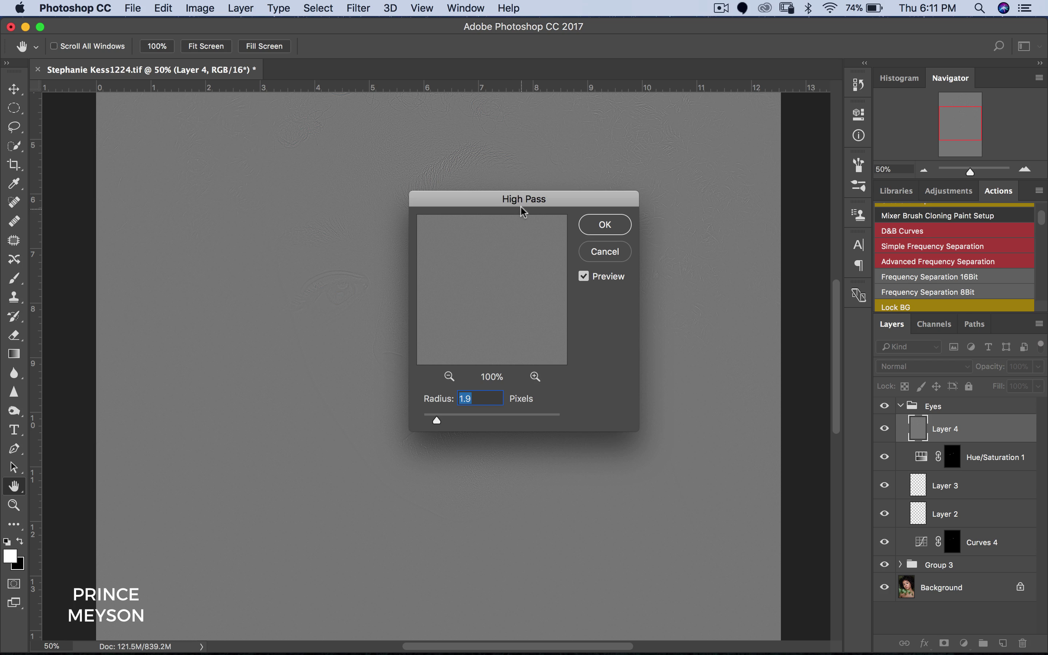
pyautogui.moveTo(537, 206); pyautogui.dragTo(737, 217)
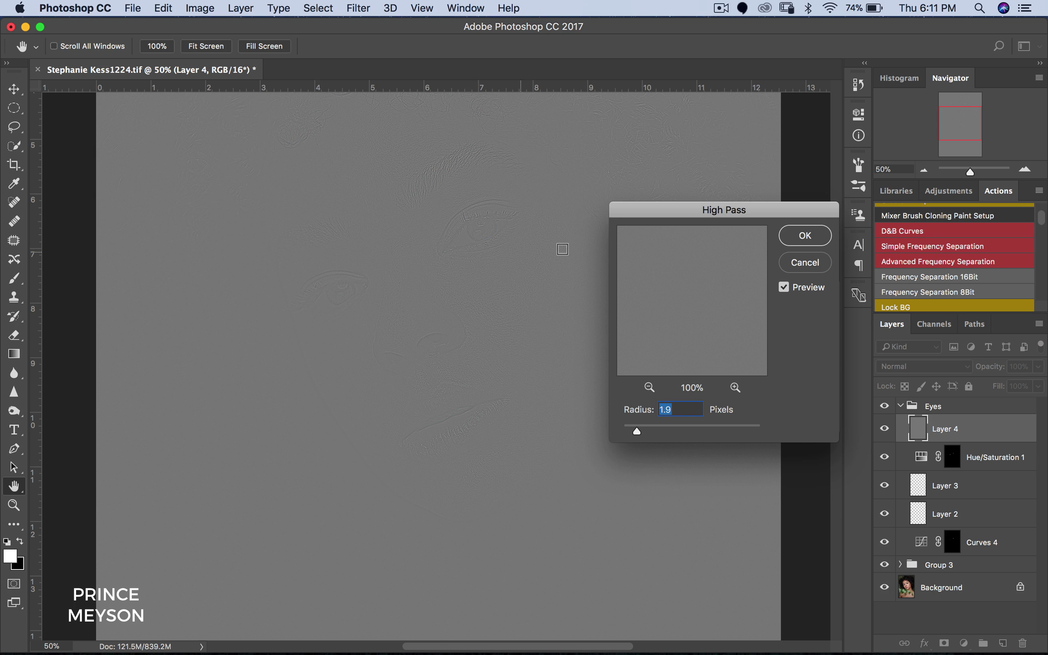
pyautogui.click(806, 238)
pyautogui.press('b')
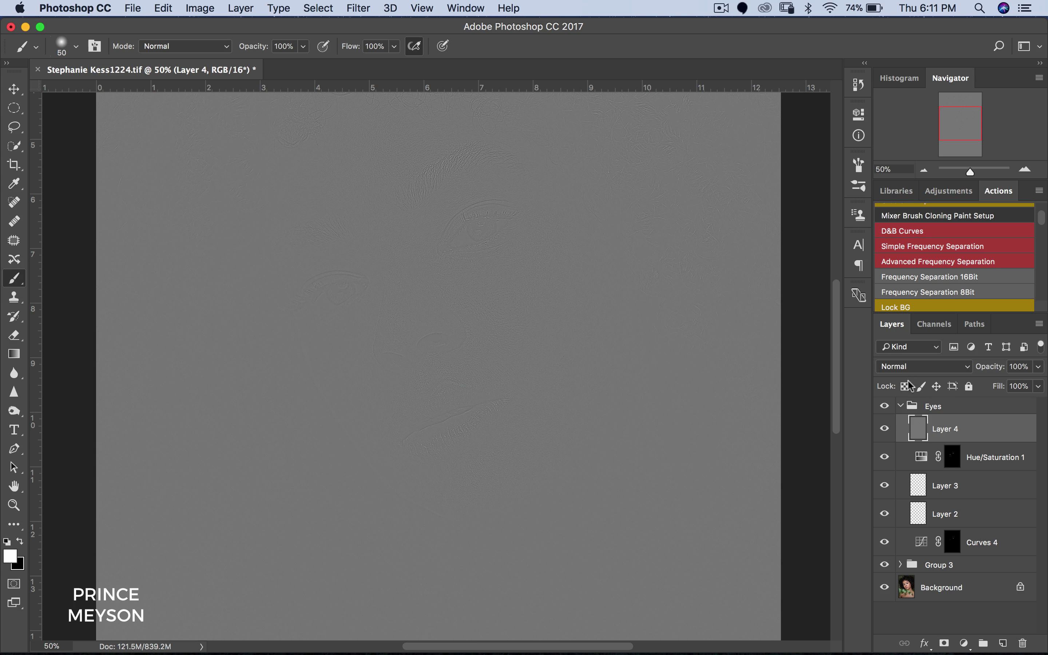
# Step: Try Soft Light on Layer 4, settle on the Linear Light blend mode, and inspect the sharpened face closer
pyautogui.click(917, 366)
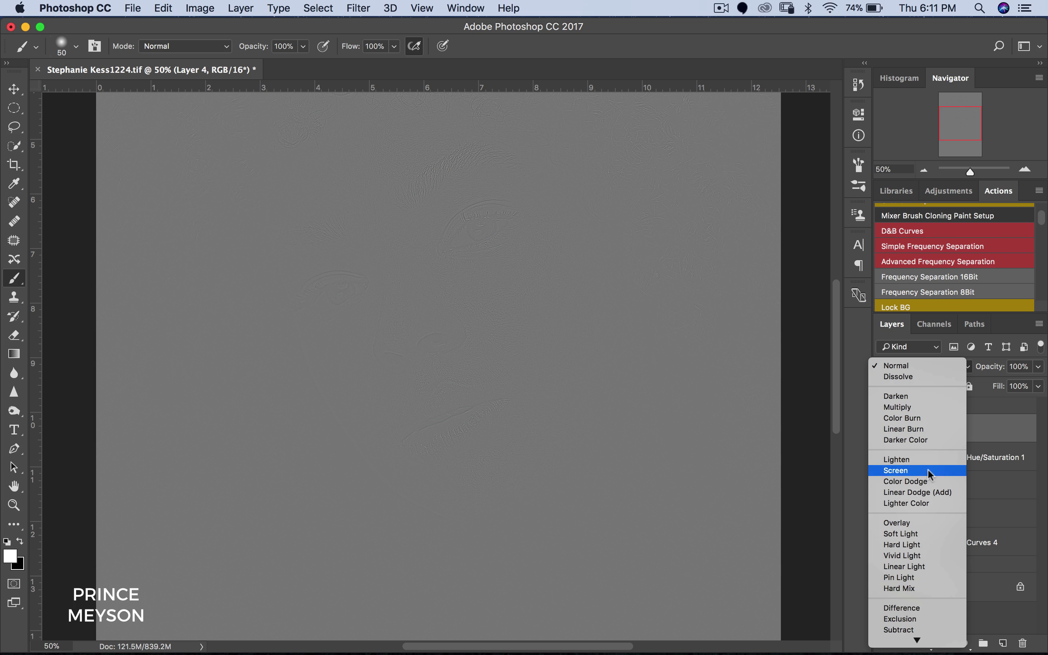
pyautogui.click(909, 527)
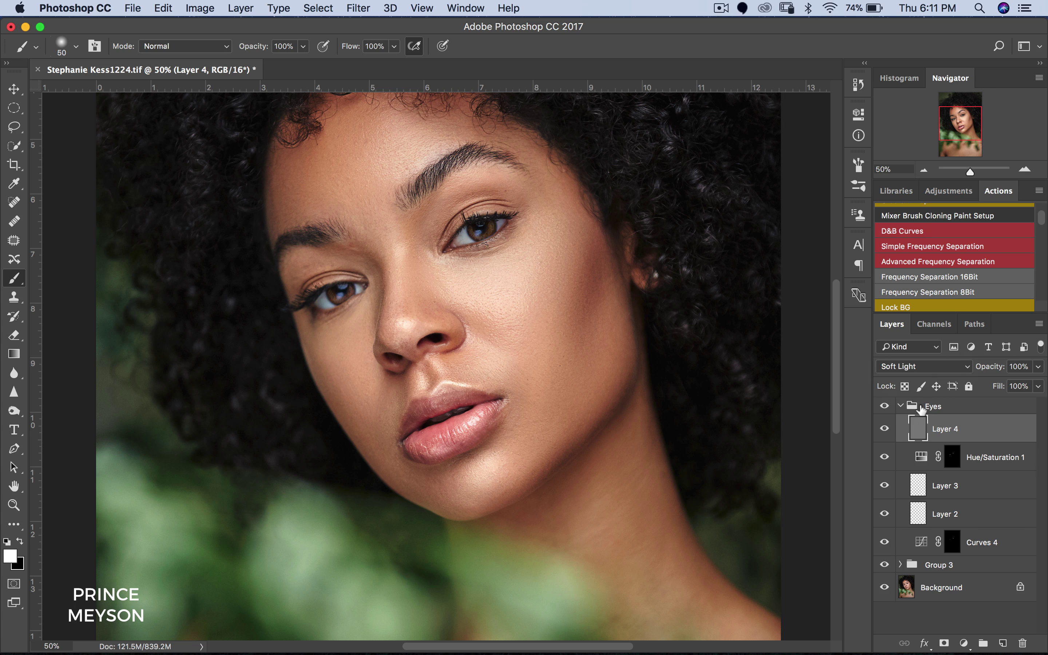
pyautogui.click(921, 367)
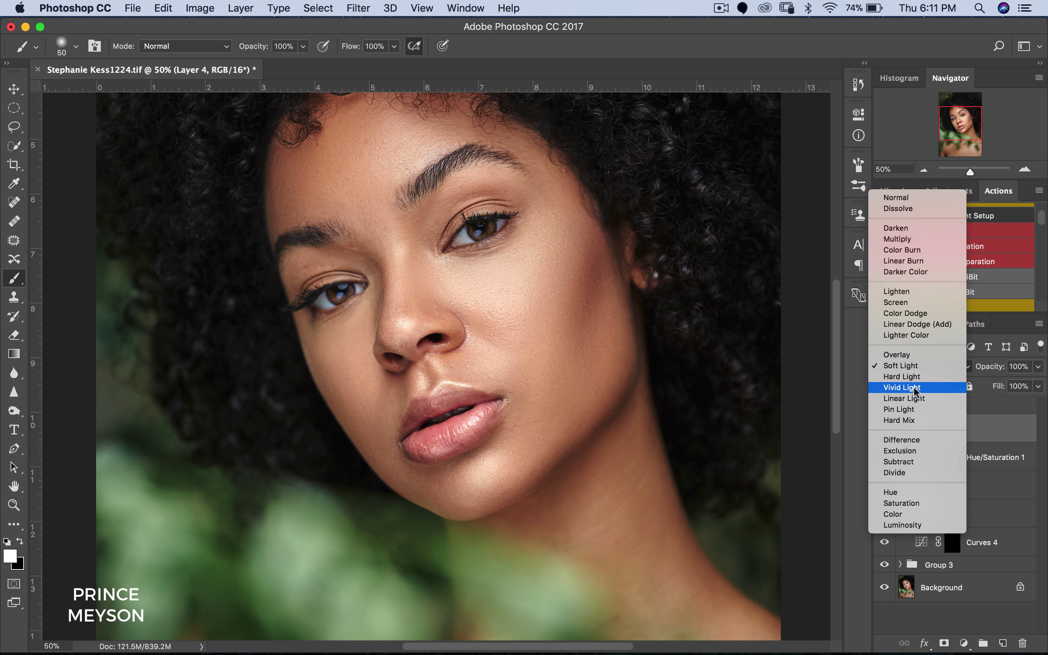
pyautogui.click(914, 398)
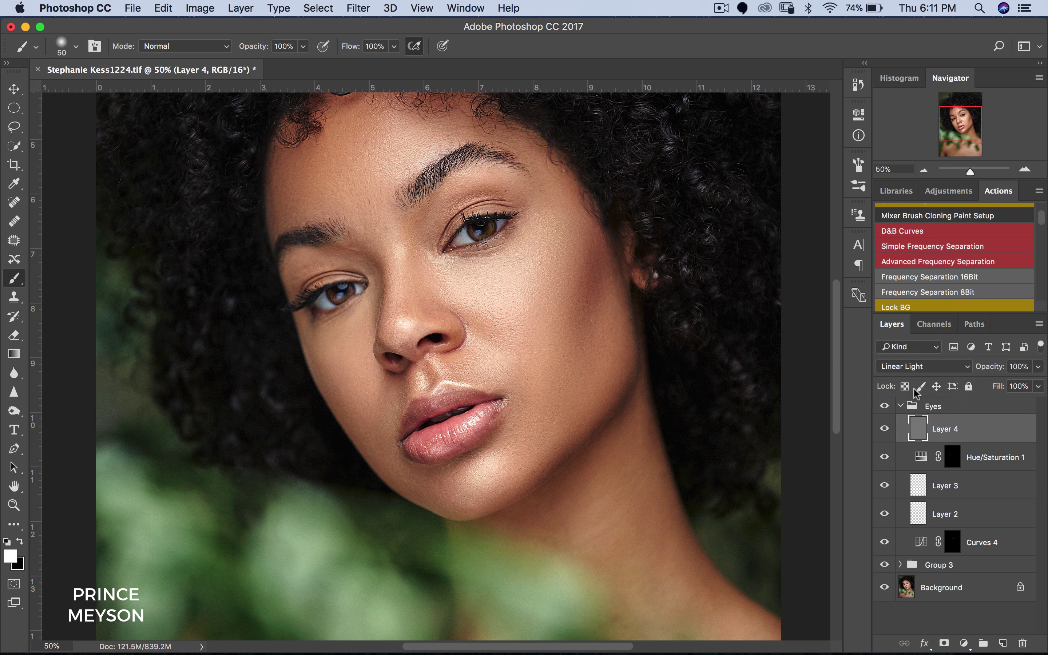
pyautogui.press('z')
pyautogui.moveTo(457, 262); pyautogui.dragTo(502, 266)
pyautogui.keyDown('alt'); pyautogui.click(510, 264); pyautogui.keyUp('alt')
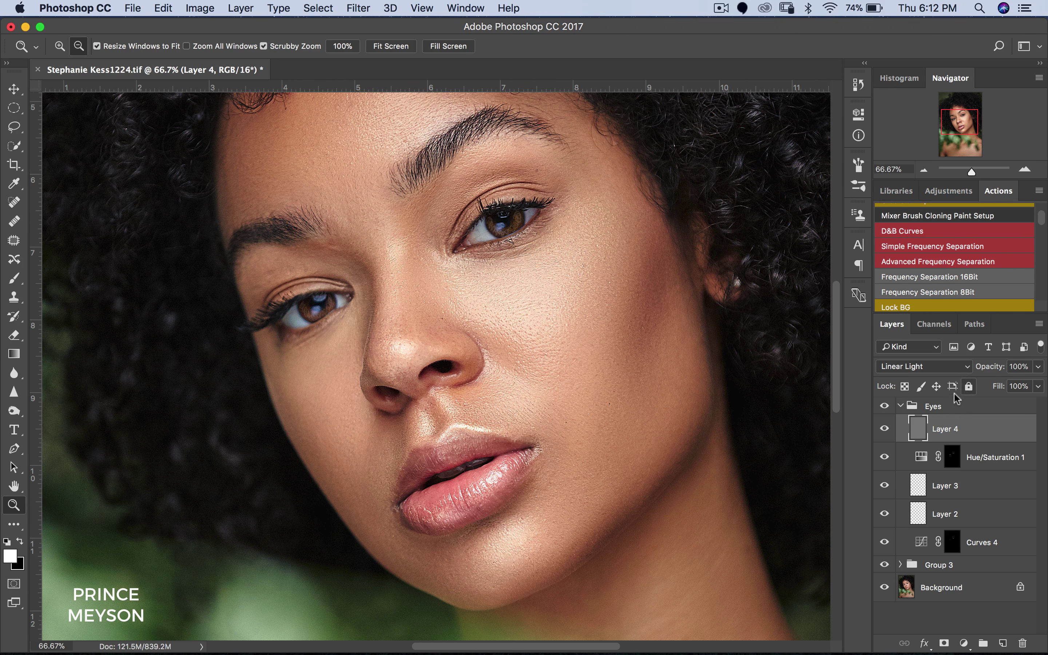
# Step: Add a layer mask to Layer 4, invert it to black, and choose the Brush tool
pyautogui.click(945, 643)
pyautogui.press('super+i')
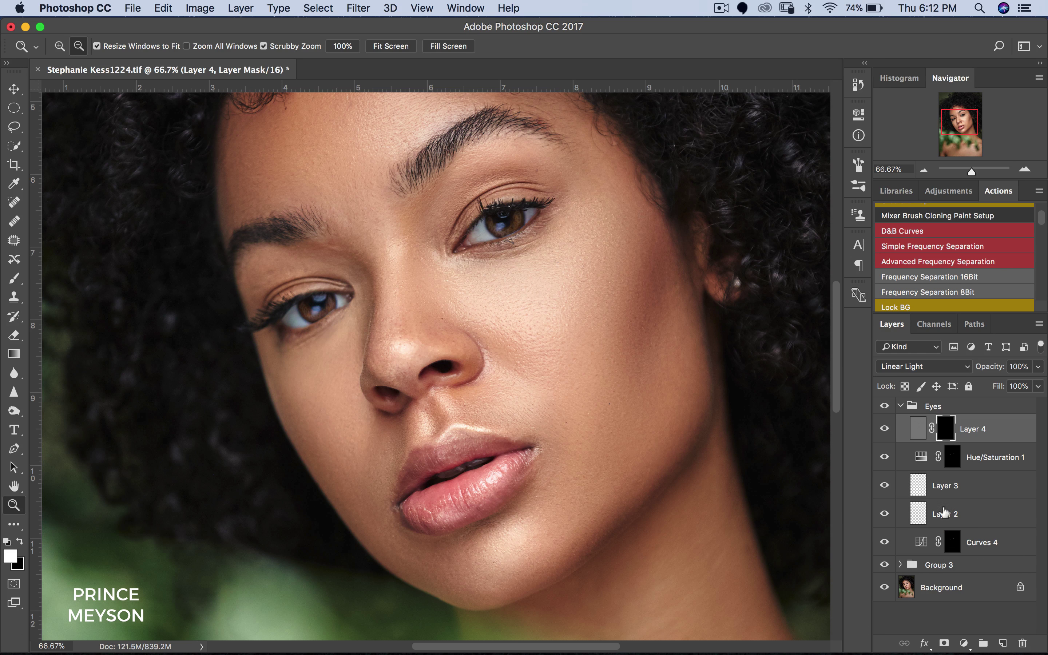
pyautogui.moveTo(14, 278); pyautogui.dragTo(45, 278)
pyautogui.click(45, 278)
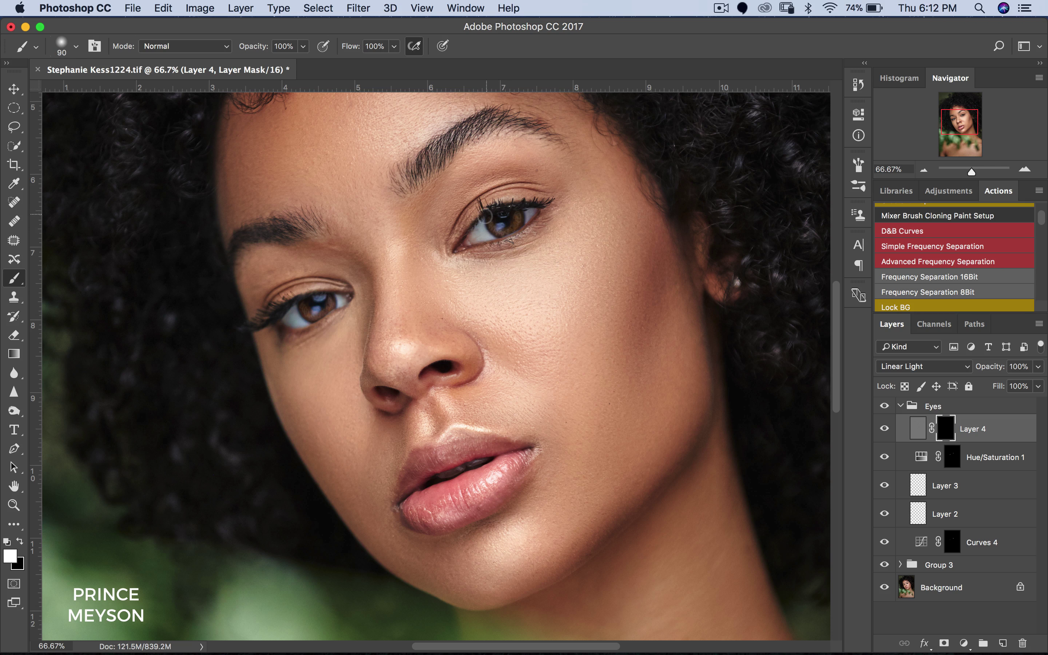
# Step: Paint white over the eye area on Layer 4's mask with a large soft brush, and enlarge the brush to 1300 px
pyautogui.press(']')
pyautogui.press(']')
pyautogui.press(']')
pyautogui.press(']')
pyautogui.press(']')
pyautogui.press(']')
pyautogui.press(']')
pyautogui.press(']')
pyautogui.press(']')
pyautogui.press(']')
pyautogui.press(']')
pyautogui.press(']')
pyautogui.press('[')
pyautogui.press('[')
pyautogui.press('[')
pyautogui.press('[')
pyautogui.press('[')
pyautogui.press('[')
pyautogui.click(502, 217)
pyautogui.press(']')
pyautogui.press(']')
pyautogui.press(']')
pyautogui.press(']')
pyautogui.press(']')
pyautogui.press('[')
pyautogui.press('[')
pyautogui.press('[')
pyautogui.press(']')
pyautogui.press(']')
pyautogui.press(']')
pyautogui.press(']')
pyautogui.press(']')
pyautogui.press(']')
pyautogui.press(']')
pyautogui.press(']')
pyautogui.press(']')
# Step: Reduce Layer 4's opacity to 61% and target its image content instead of the mask
pyautogui.moveTo(1038, 367); pyautogui.dragTo(1005, 386)
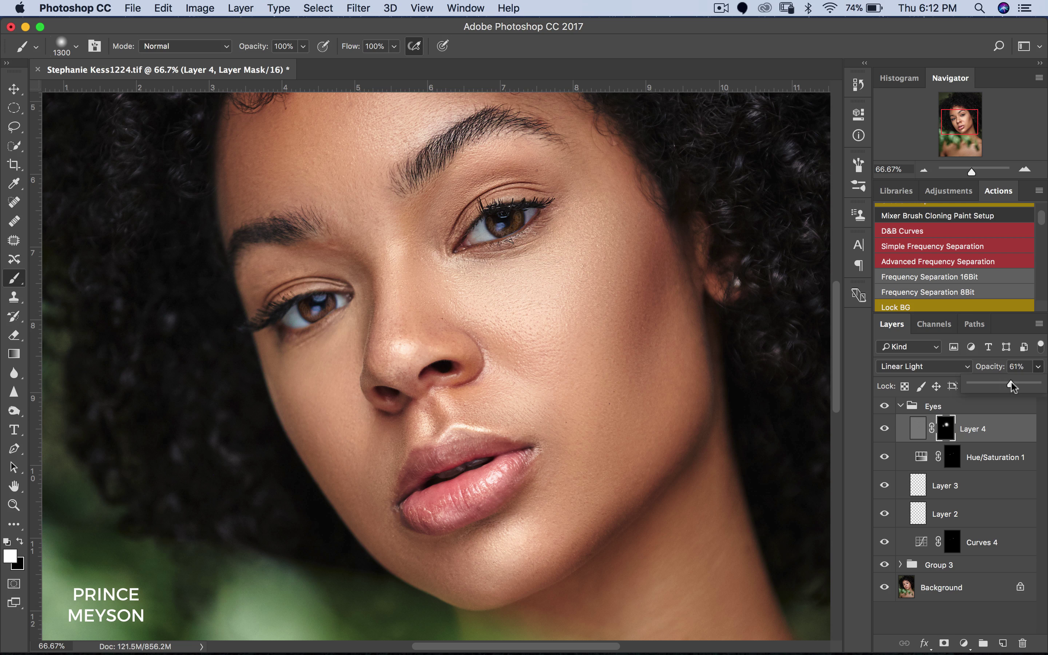
pyautogui.click(922, 428)
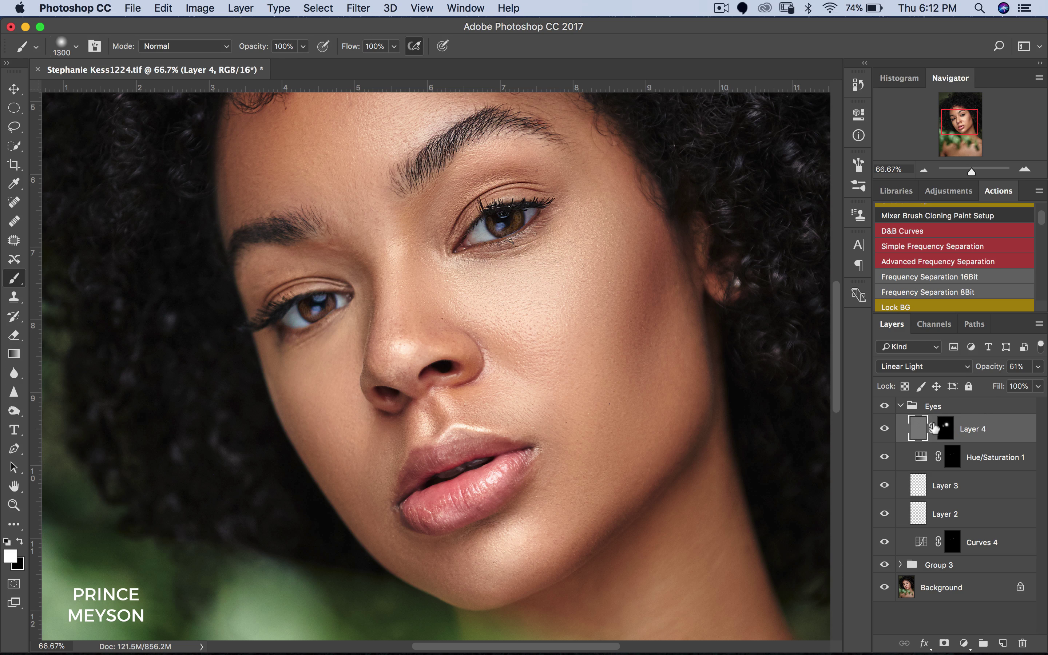
# Step: Compare the eye sharpening up close with Layer 4 hidden and shown
pyautogui.click(885, 429)
pyautogui.click(885, 429)
pyautogui.keyDown('super'); pyautogui.click(511, 216); pyautogui.keyUp('super')
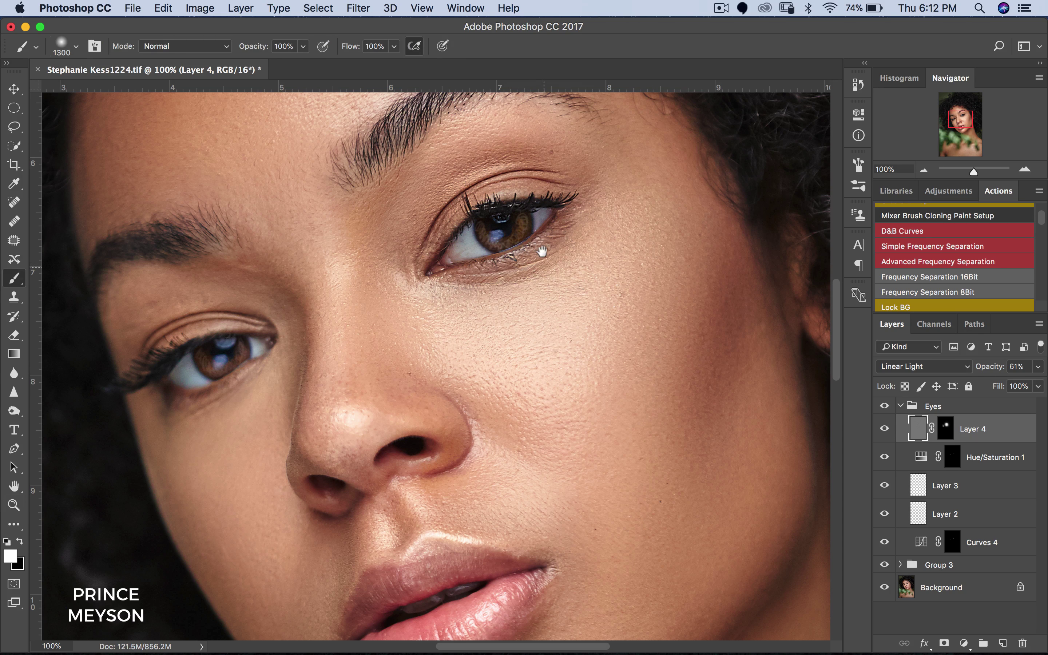
pyautogui.moveTo(541, 312); pyautogui.dragTo(550, 434)
pyautogui.press('v')
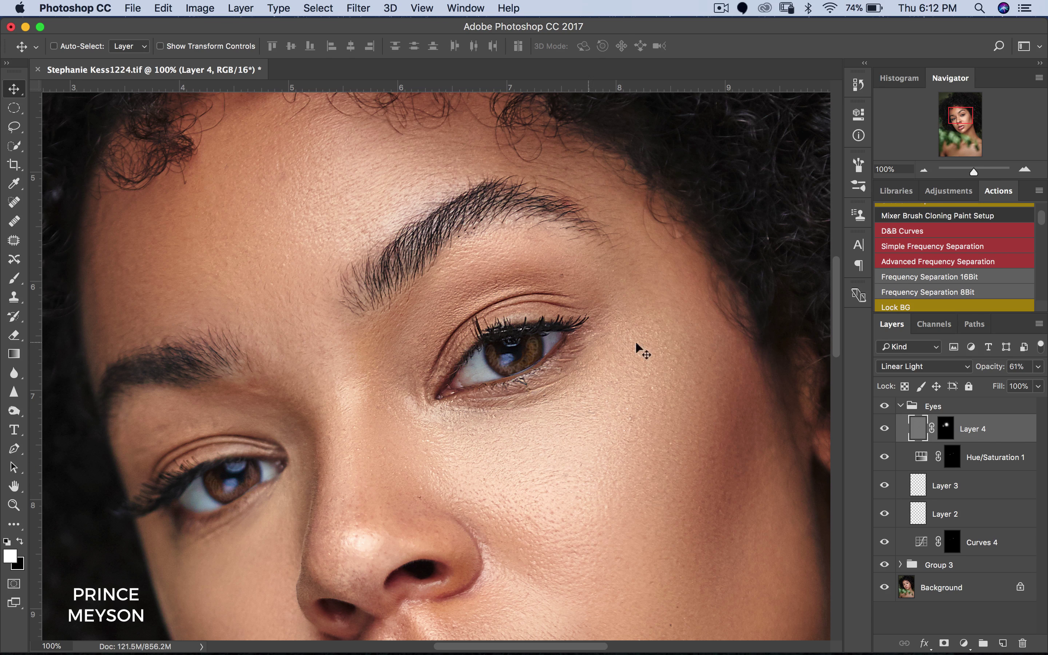
pyautogui.click(886, 430)
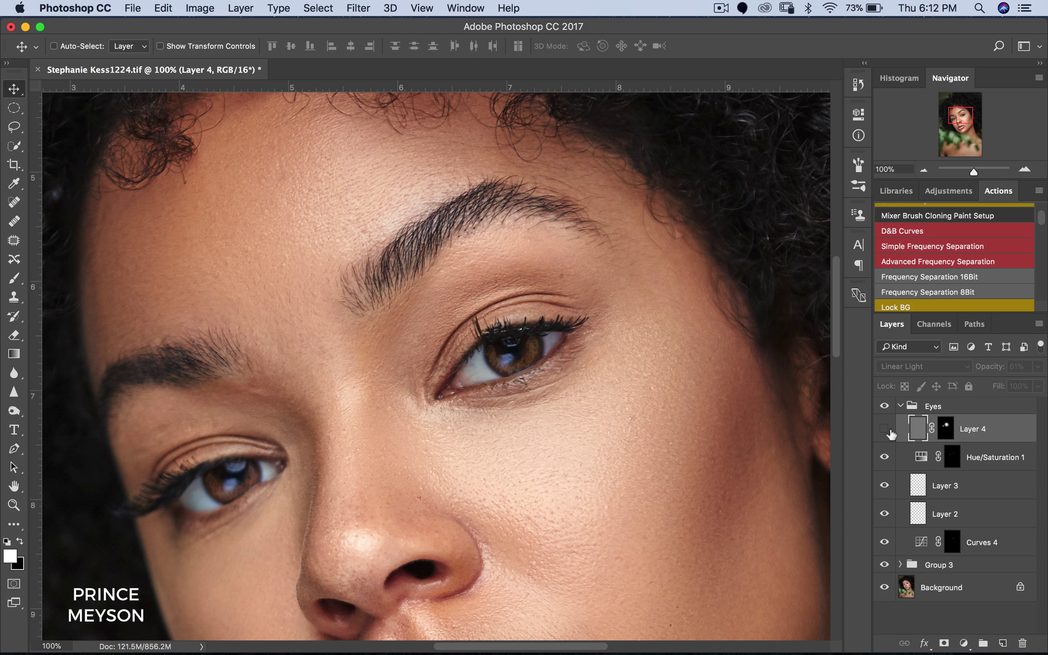
pyautogui.click(887, 429)
# Step: Try Layer 4 at 100% opacity and compare the eyes with the layer hidden and shown
pyautogui.click(1038, 366)
pyautogui.moveTo(1013, 385); pyautogui.dragTo(1038, 387)
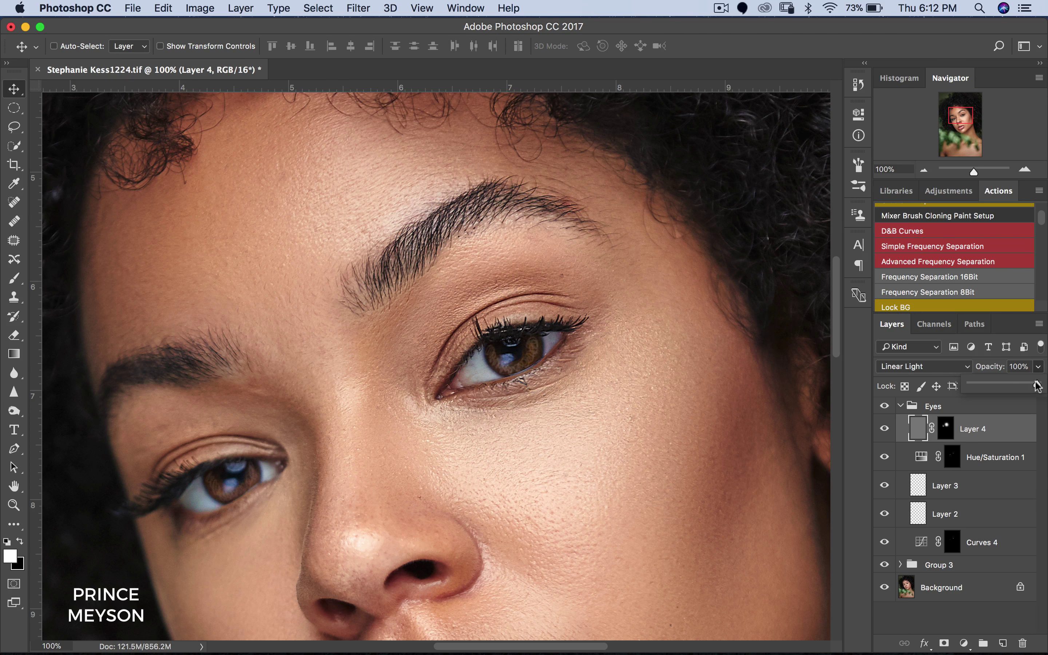
pyautogui.click(886, 429)
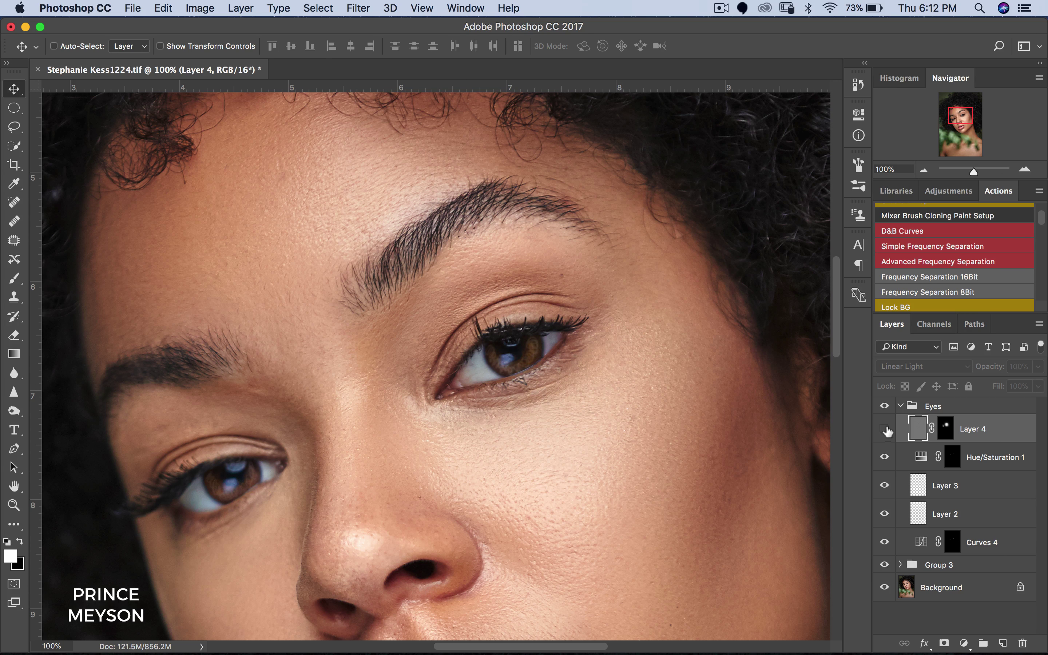
pyautogui.click(886, 430)
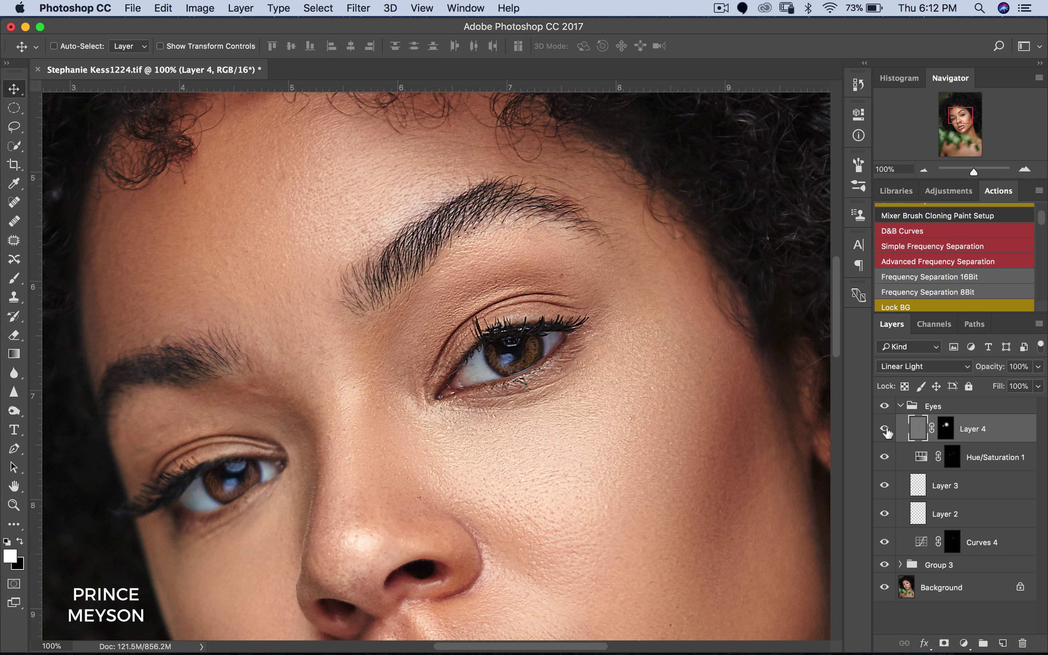
pyautogui.click(886, 430)
pyautogui.click(886, 429)
# Step: Set Layer 4's opacity to 66% and compare the face with the Eyes group hidden and shown
pyautogui.click(1038, 367)
pyautogui.moveTo(993, 384); pyautogui.dragTo(1014, 383)
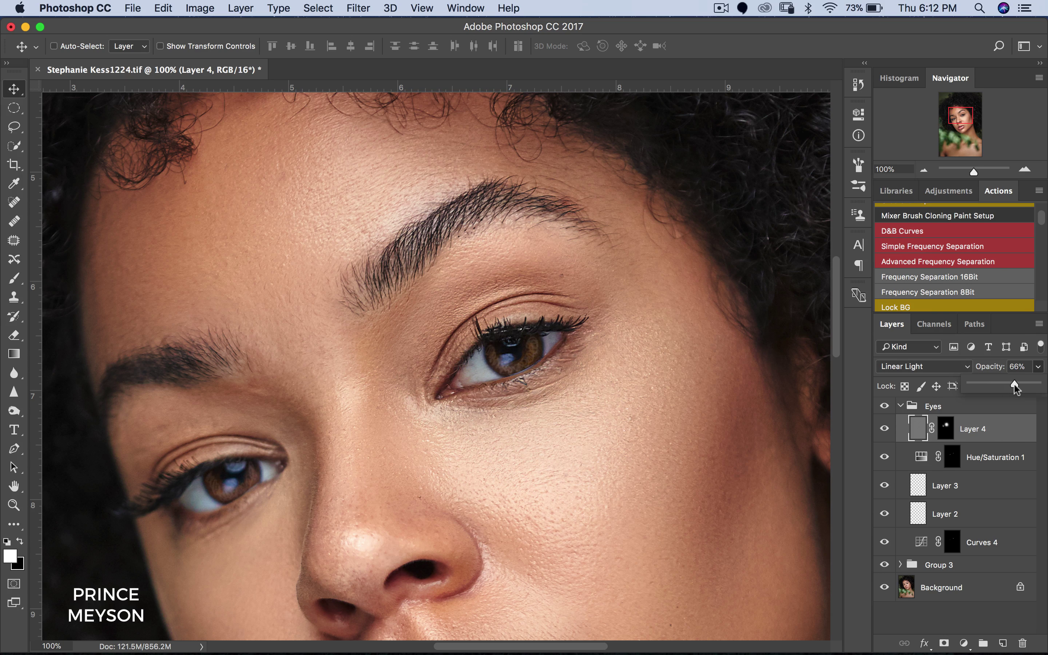
pyautogui.click(996, 409)
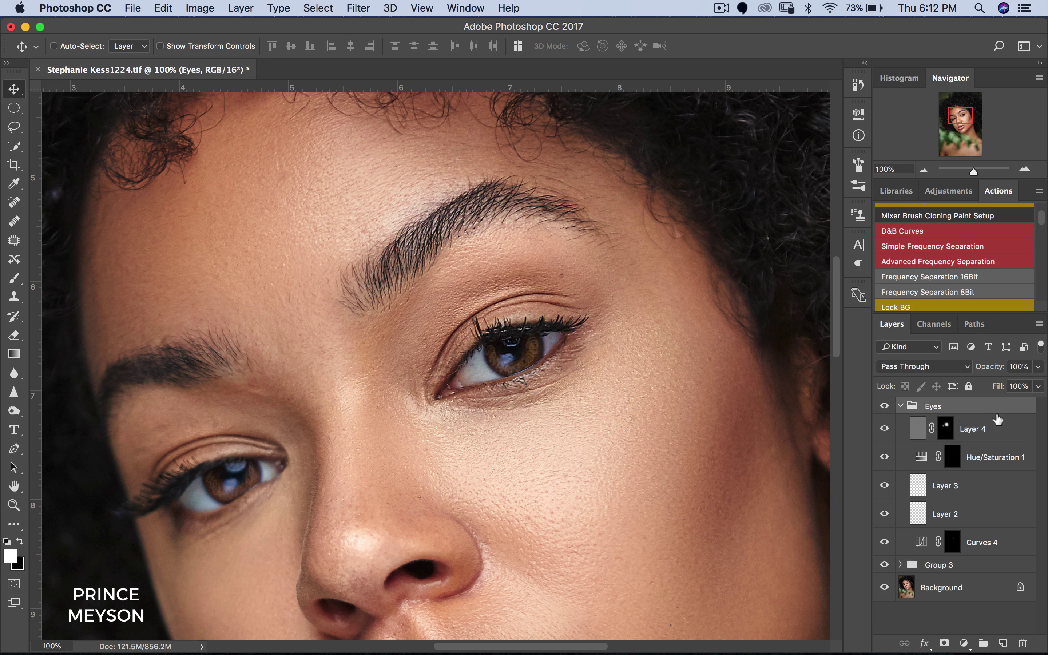
pyautogui.keyDown('alt'); pyautogui.keyDown('super'); pyautogui.click(540, 382); pyautogui.keyUp('super'); pyautogui.keyUp('alt')
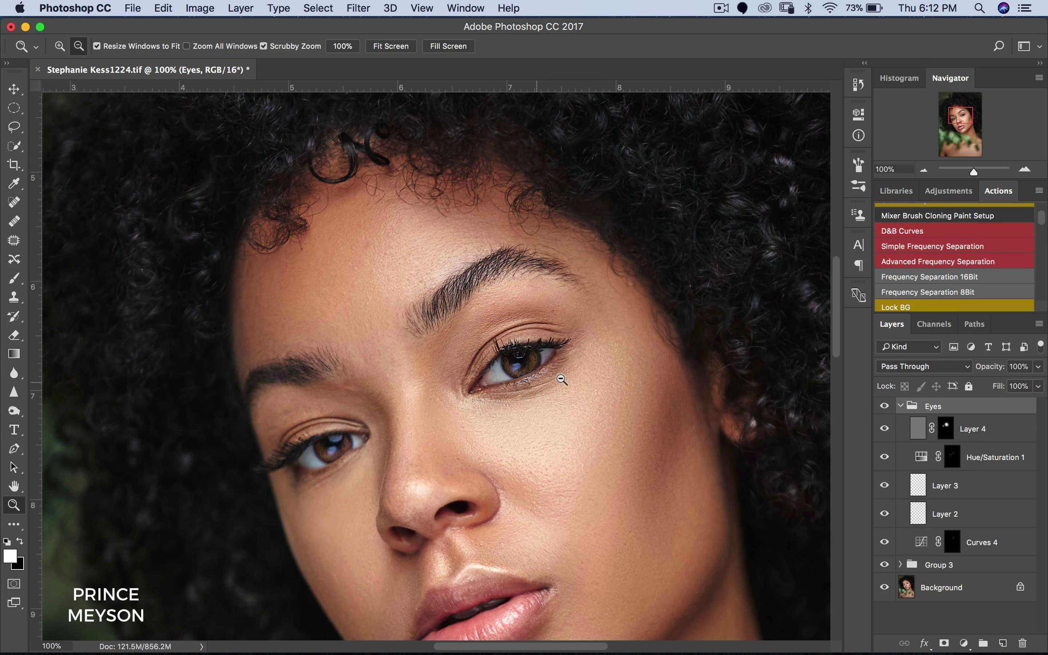
pyautogui.click(886, 407)
pyautogui.click(886, 407)
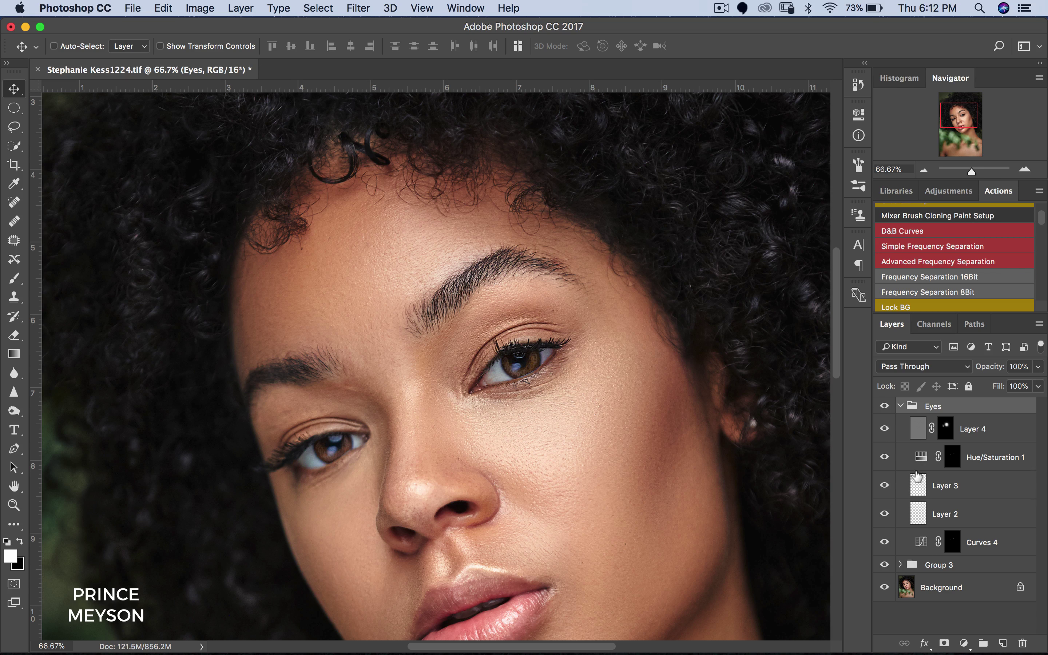
pyautogui.click(917, 492)
pyautogui.click(916, 516)
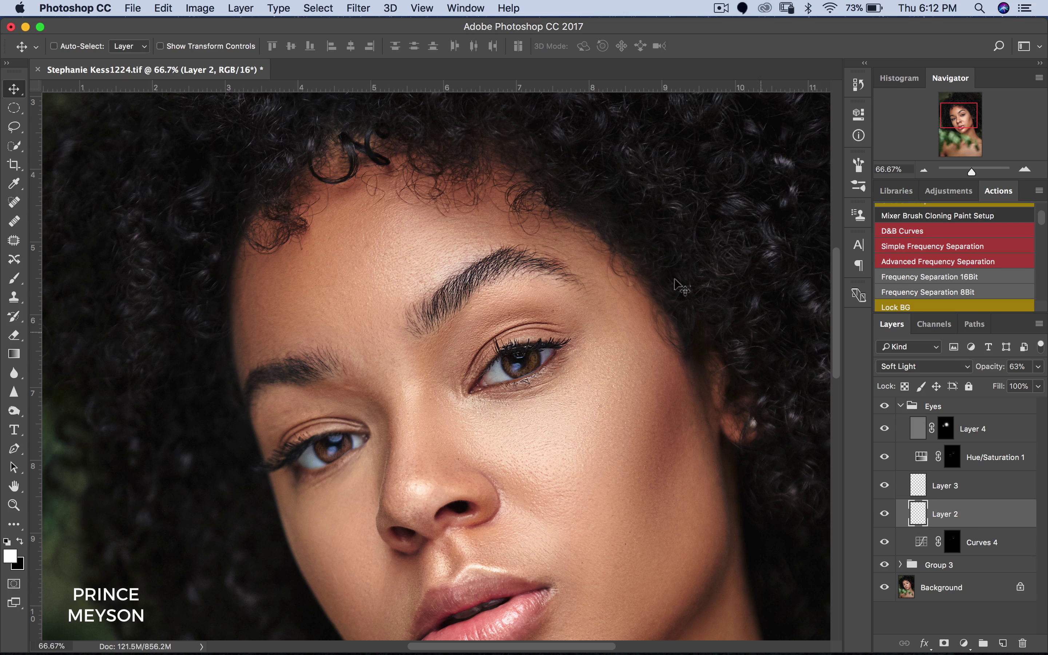
pyautogui.click(358, 8)
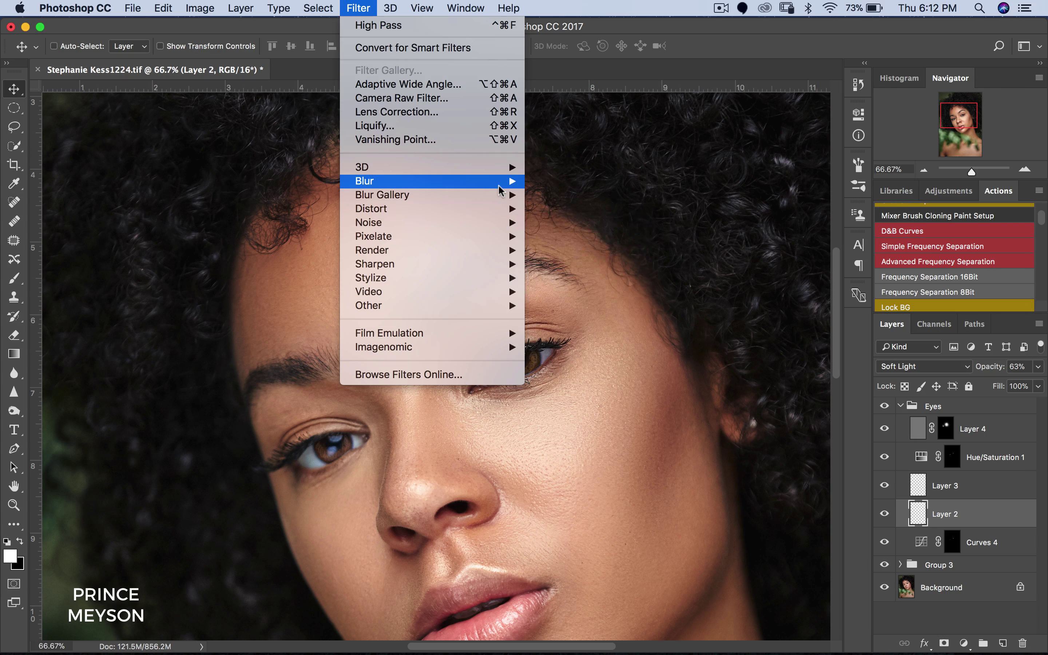
pyautogui.moveTo(501, 191)
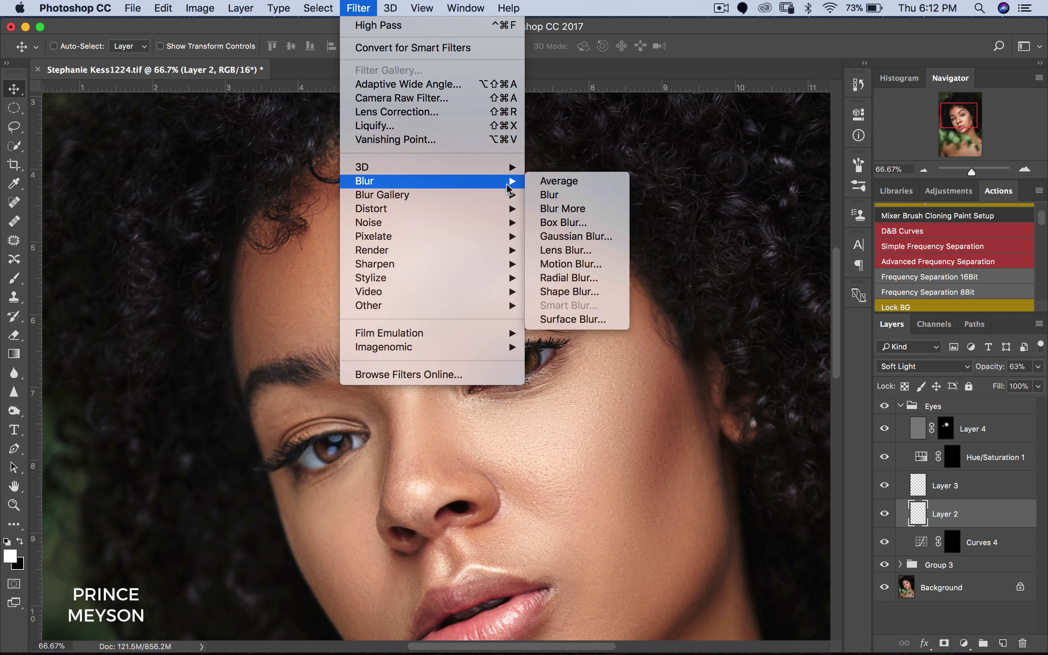
pyautogui.click(570, 239)
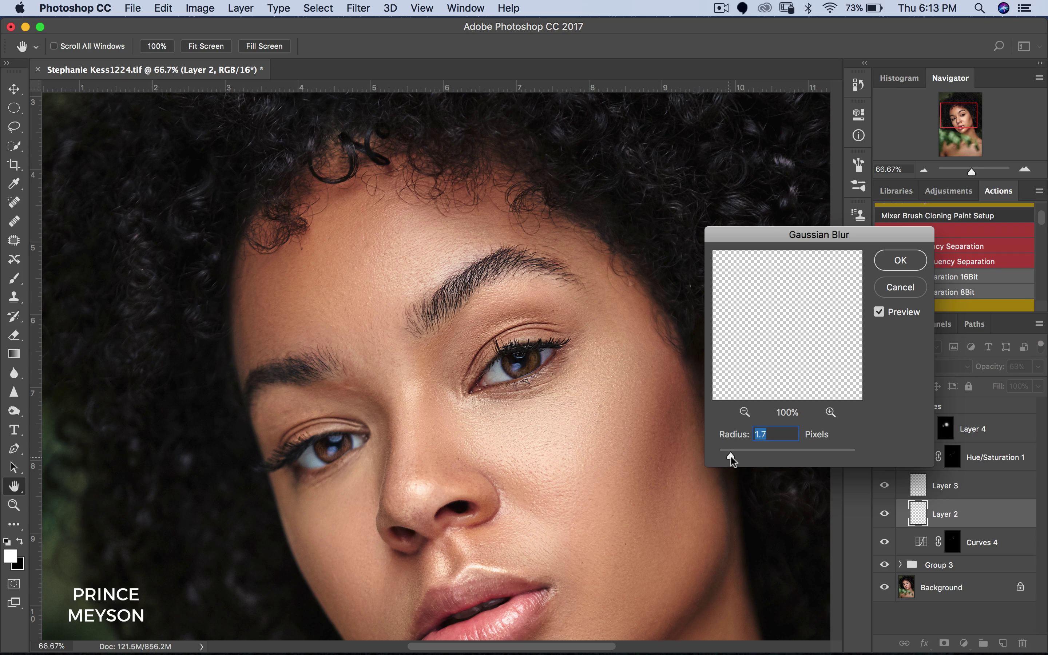
pyautogui.moveTo(730, 456); pyautogui.dragTo(731, 457)
pyautogui.click(890, 288)
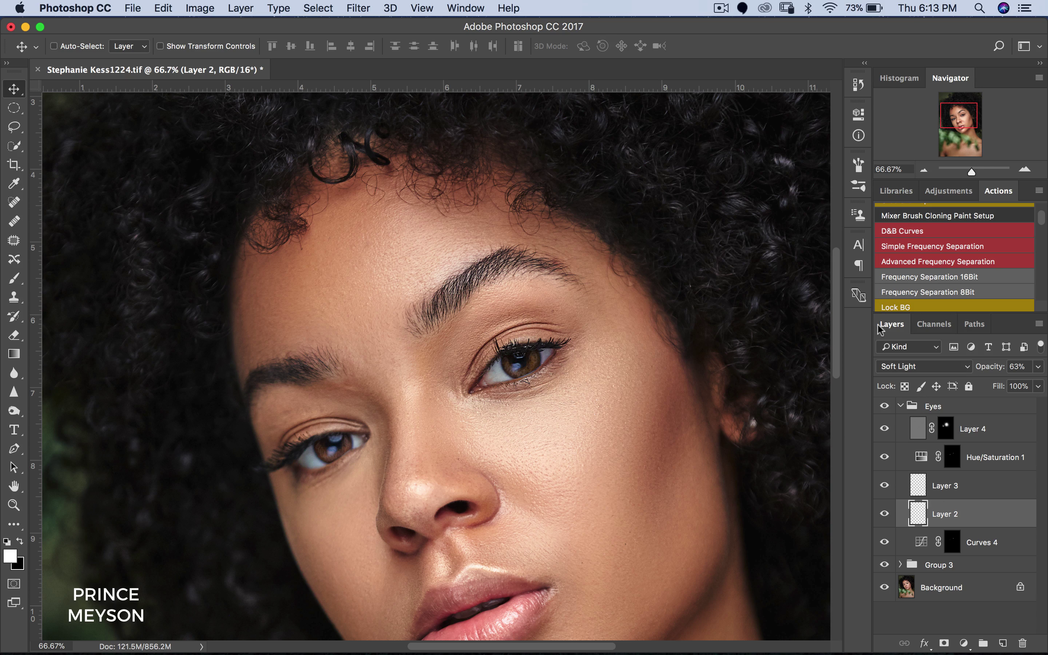
# Step: Check the effect of Layer 2 by hiding and showing it, and collapse the Eyes group
pyautogui.click(885, 513)
pyautogui.click(885, 513)
pyautogui.click(907, 411)
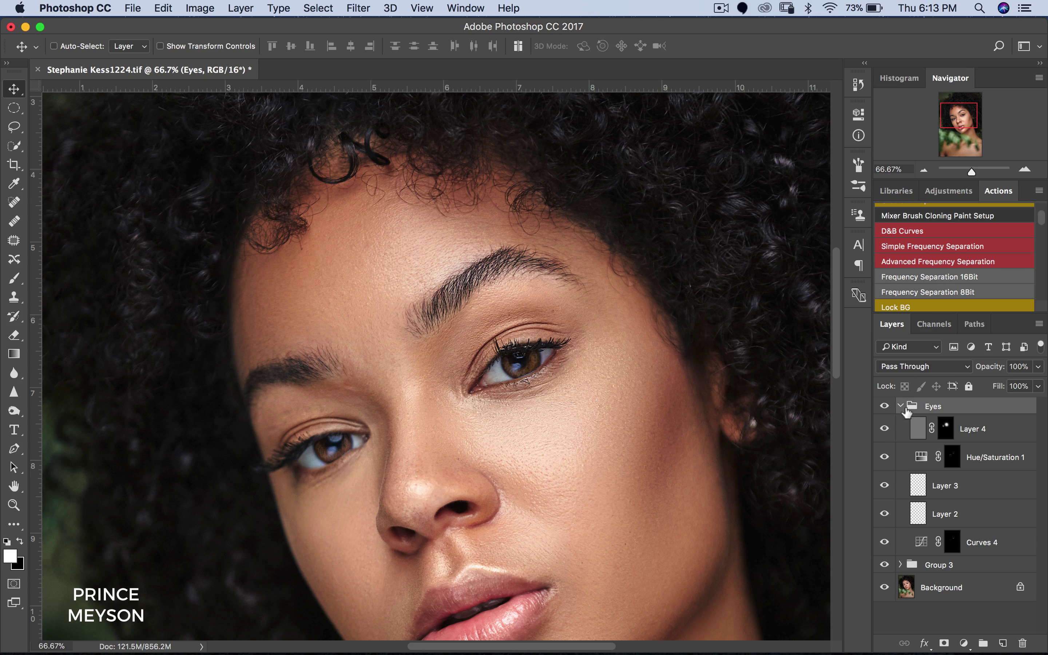
pyautogui.click(901, 408)
# Step: Review the overall portrait with the Eyes group hidden and shown, finishing on a view of the whole image
pyautogui.press('z')
pyautogui.keyDown('alt'); pyautogui.click(602, 438); pyautogui.keyUp('alt')
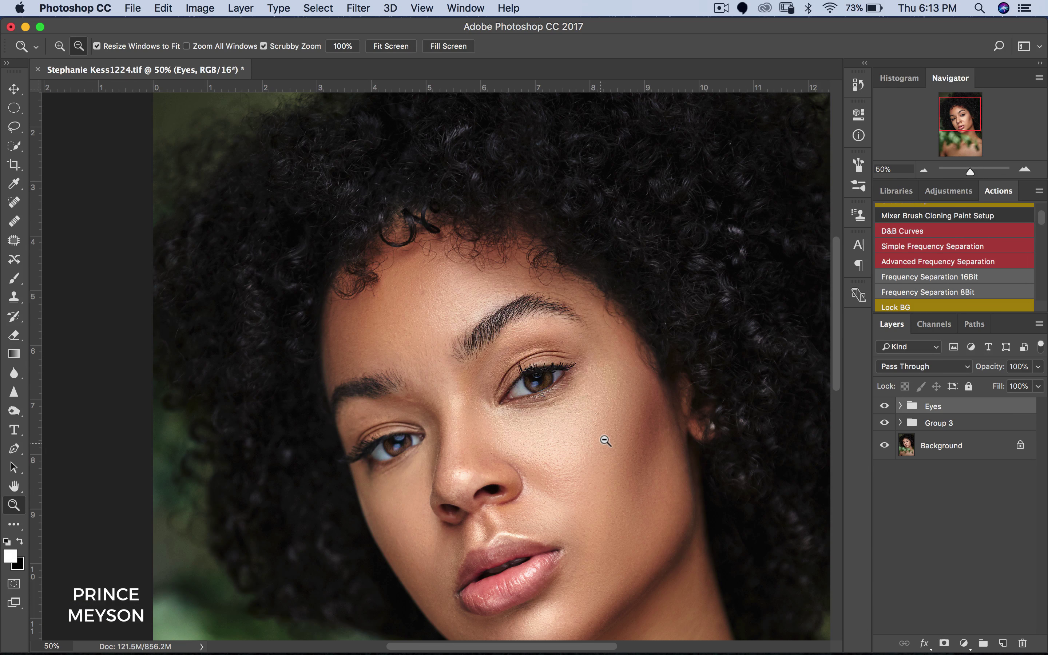
pyautogui.keyDown('alt'); pyautogui.click(623, 441); pyautogui.keyUp('alt')
pyautogui.press('v')
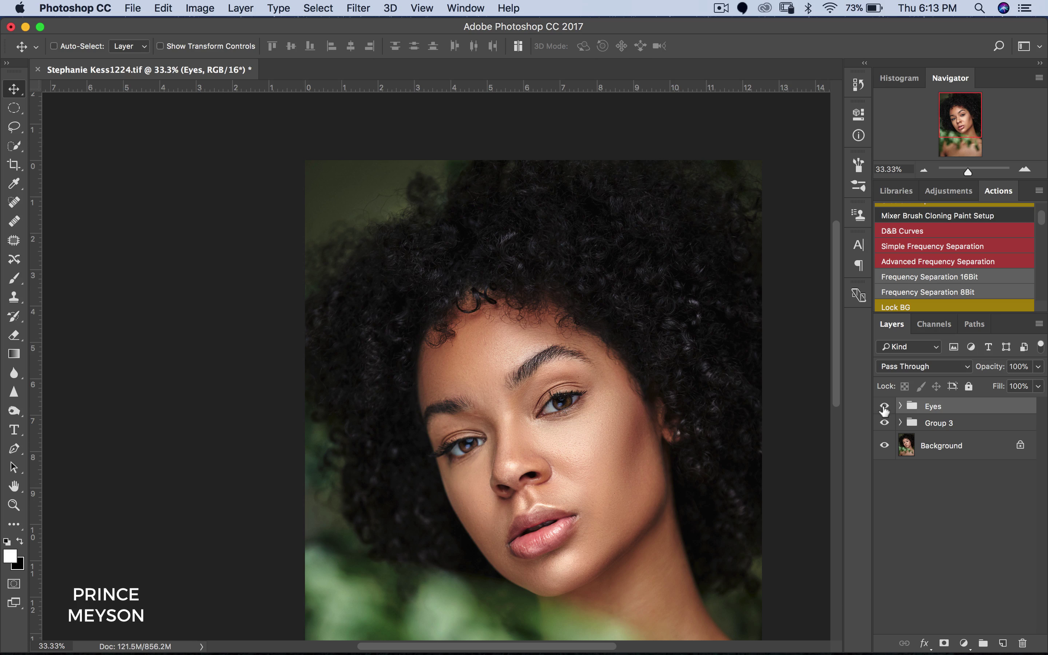
pyautogui.click(884, 406)
pyautogui.click(884, 407)
pyautogui.press('z')
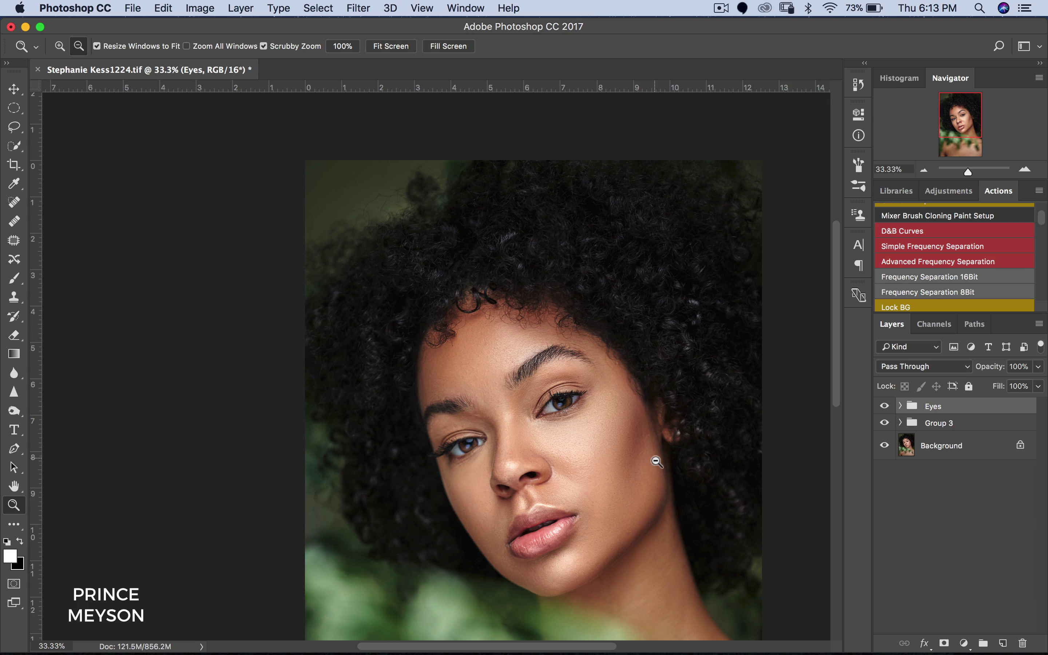
pyautogui.keyDown('alt'); pyautogui.click(660, 460); pyautogui.keyUp('alt')
pyautogui.click(415, 329)
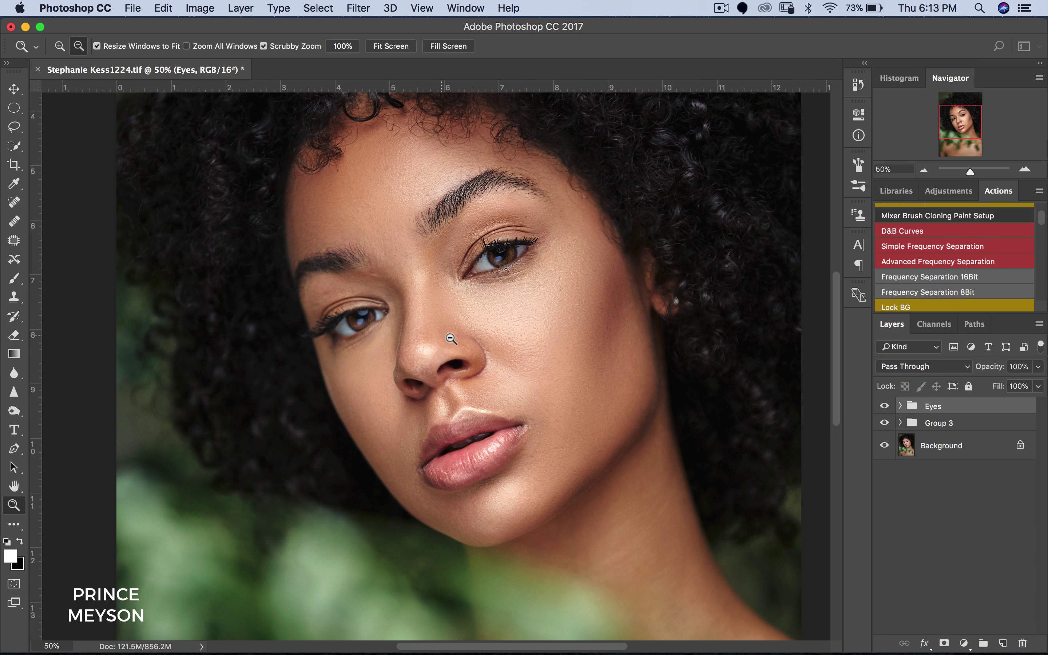
pyautogui.press('v')
pyautogui.click(884, 408)
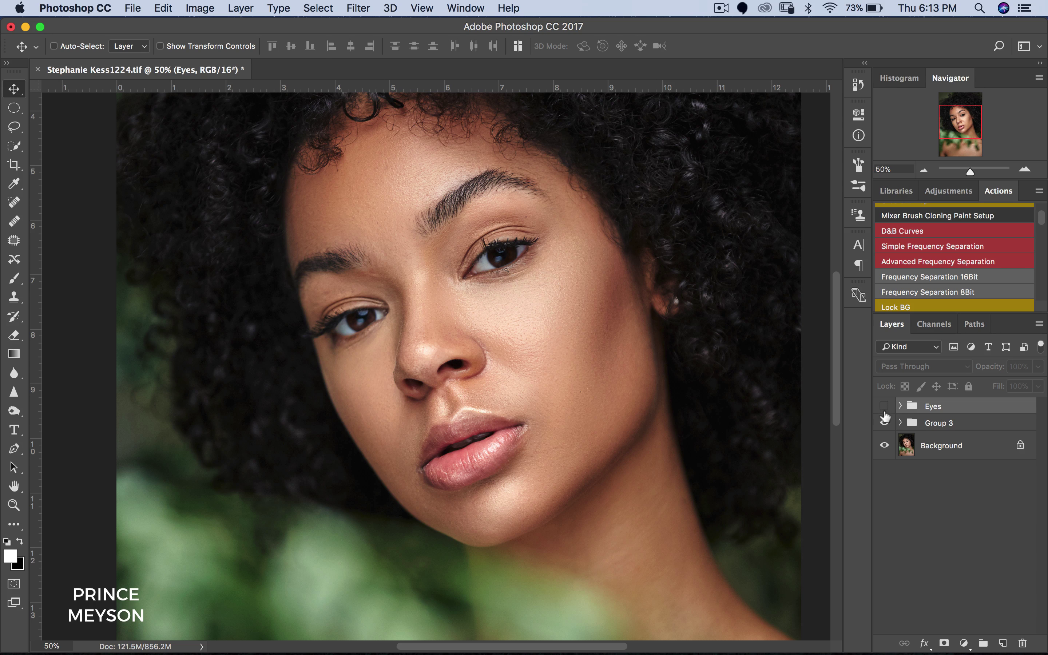
pyautogui.click(884, 408)
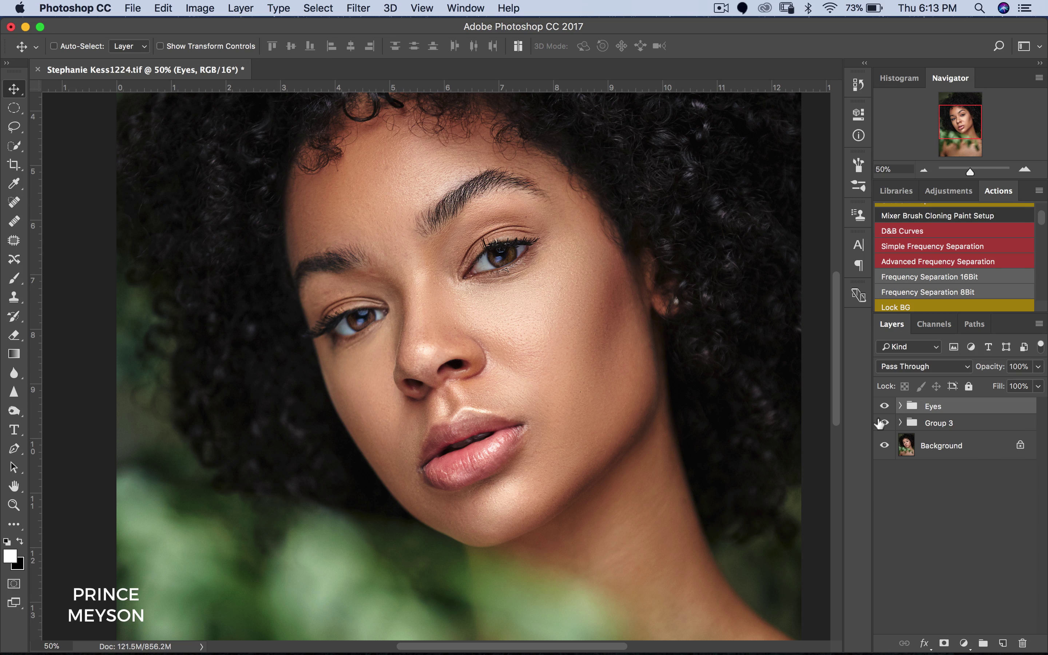
pyautogui.press('z')
pyautogui.keyDown('alt'); pyautogui.click(602, 299); pyautogui.keyUp('alt')
pyautogui.keyDown('alt'); pyautogui.click(612, 299); pyautogui.keyUp('alt')
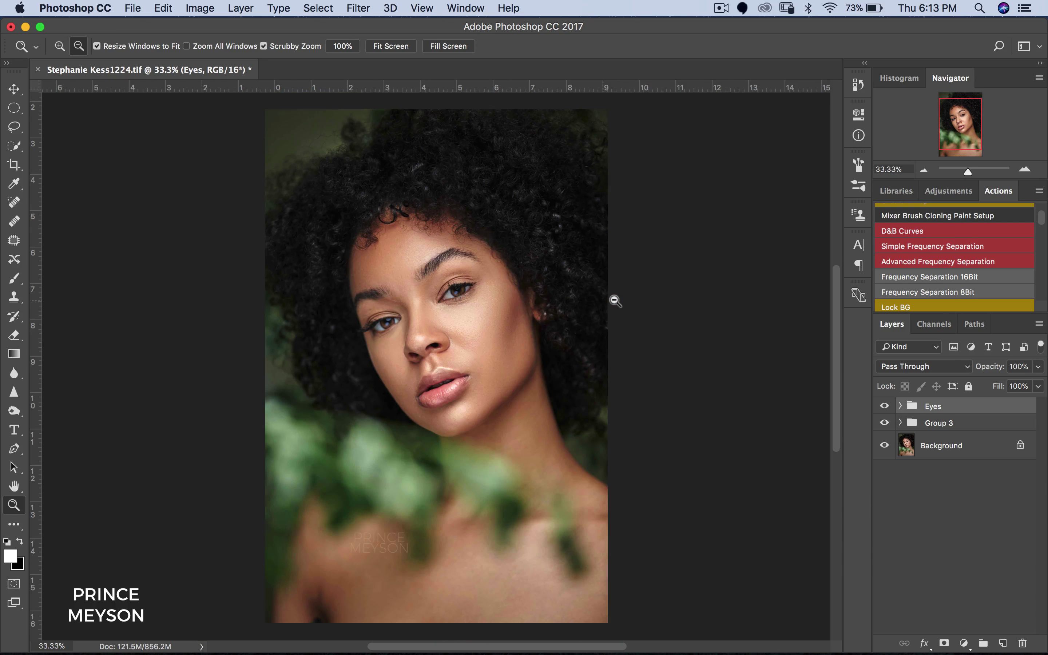
pyautogui.press('v')
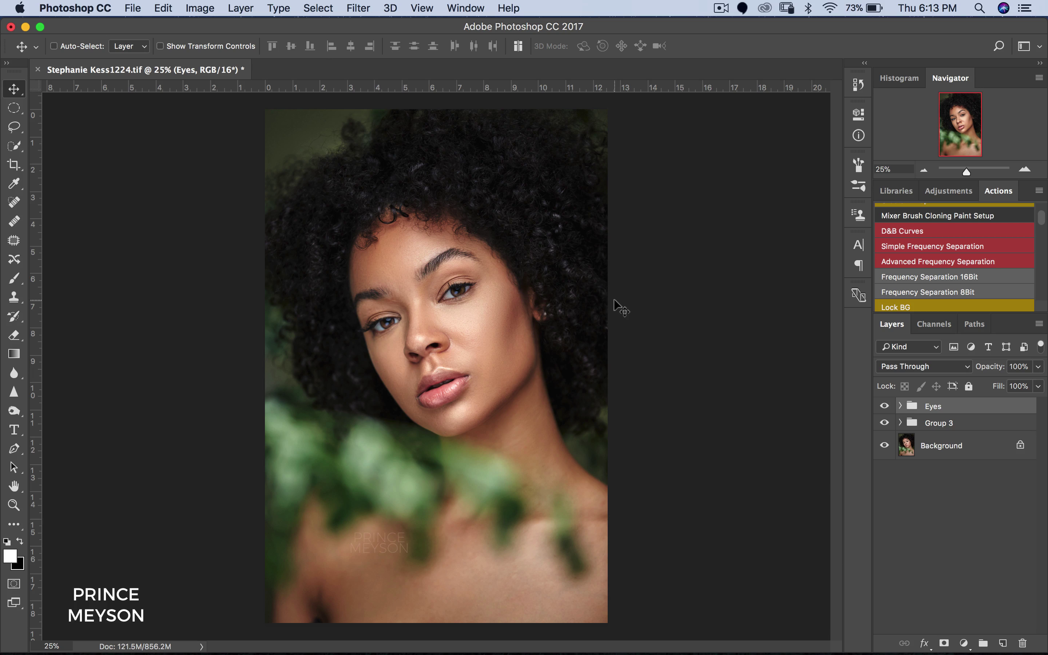